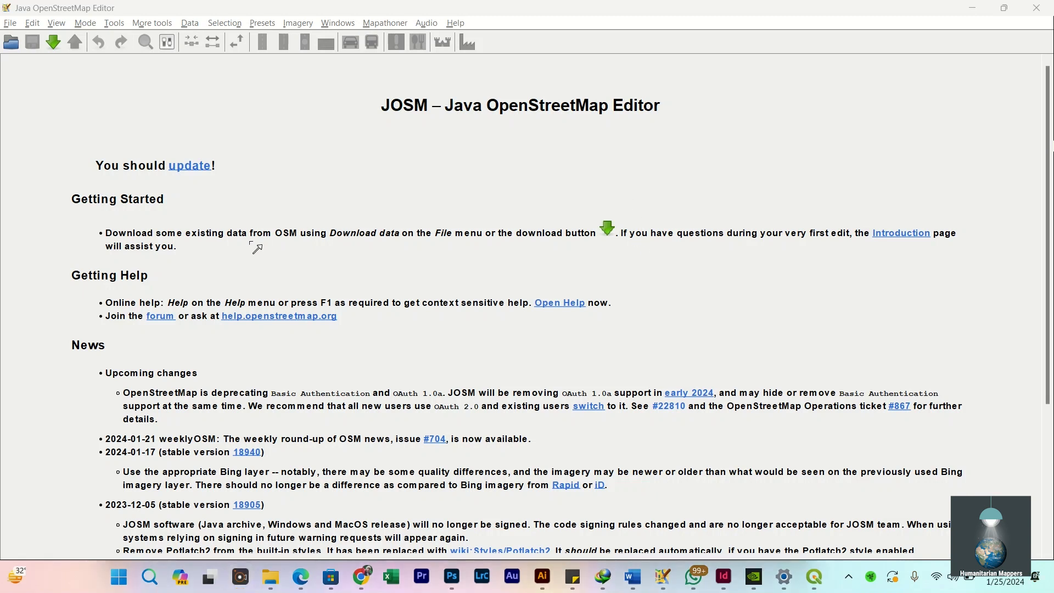
Step: Open the preferences at the section for configuring available plugins
drag(208, 273, 36, 29)
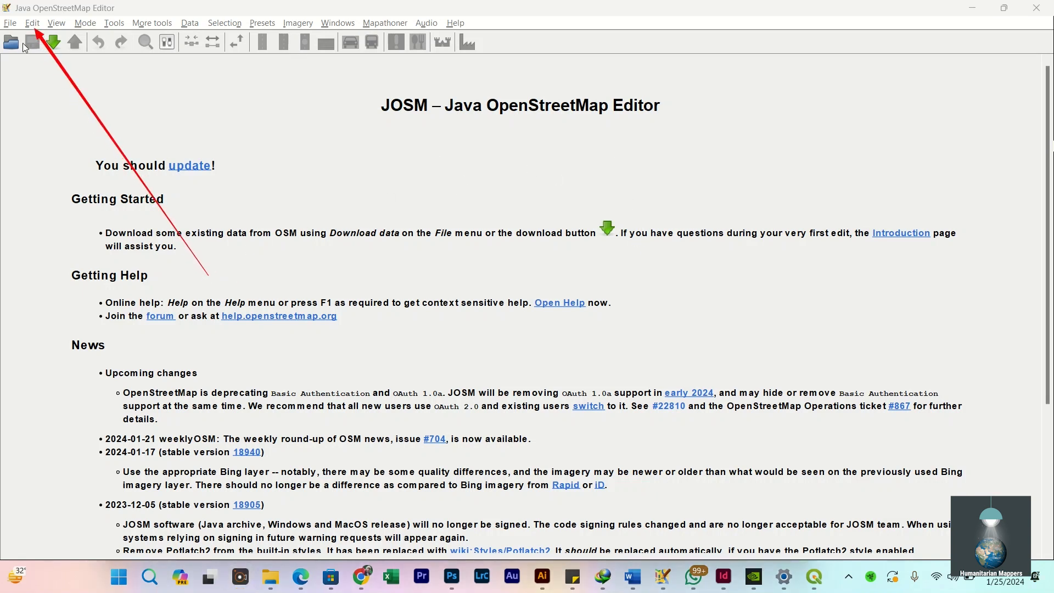
click(32, 24)
click(608, 176)
click(32, 23)
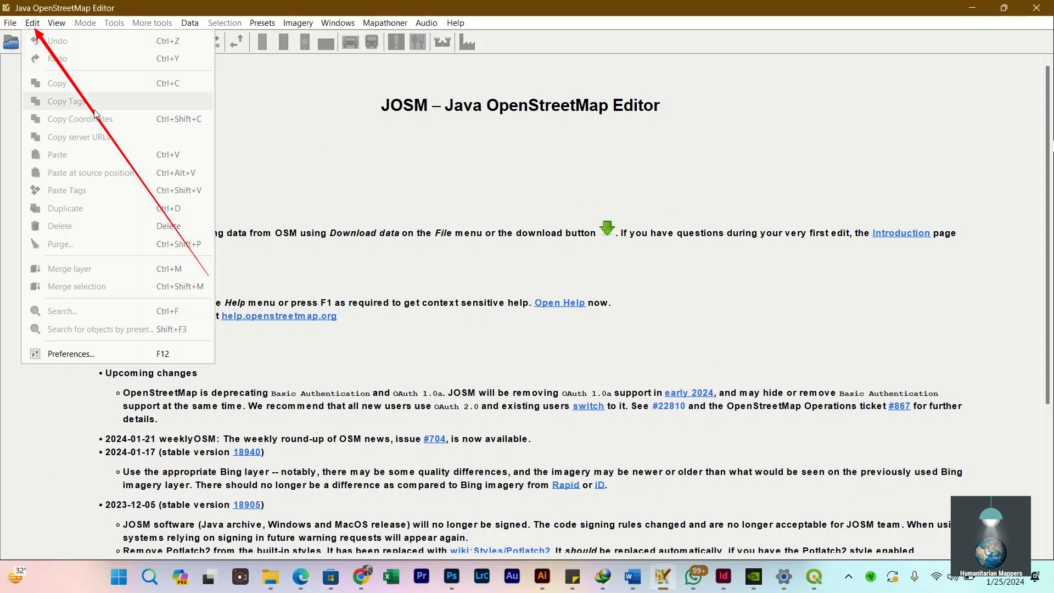
click(145, 359)
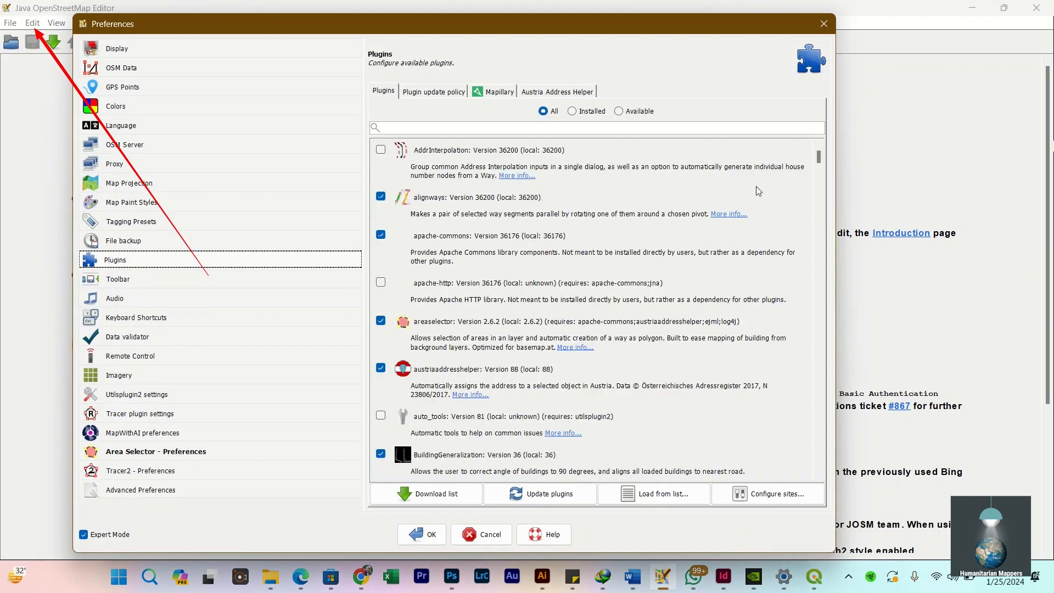
click(917, 164)
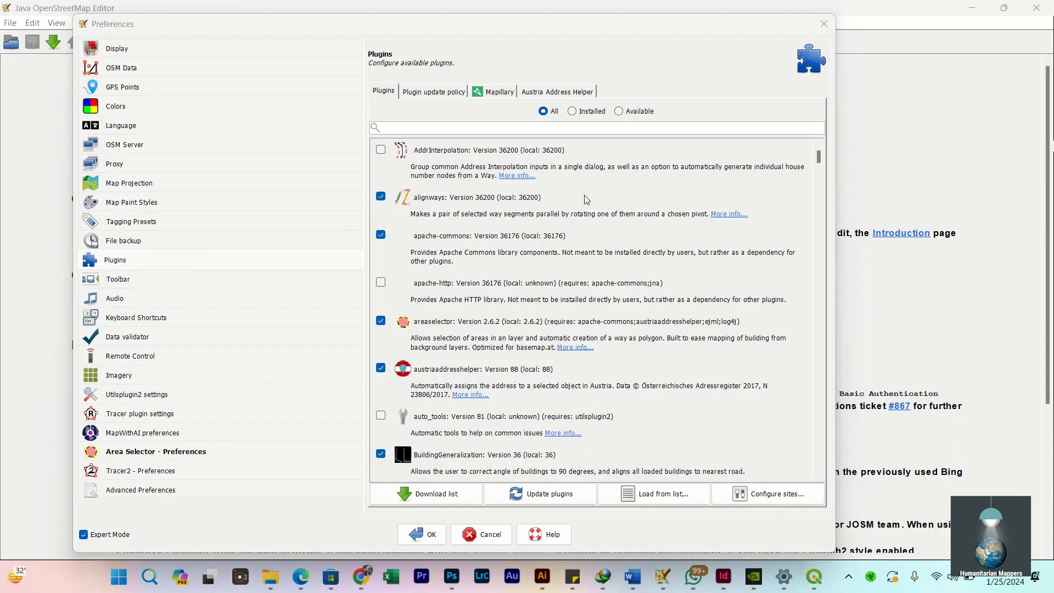
click(150, 268)
click(400, 128)
click(391, 492)
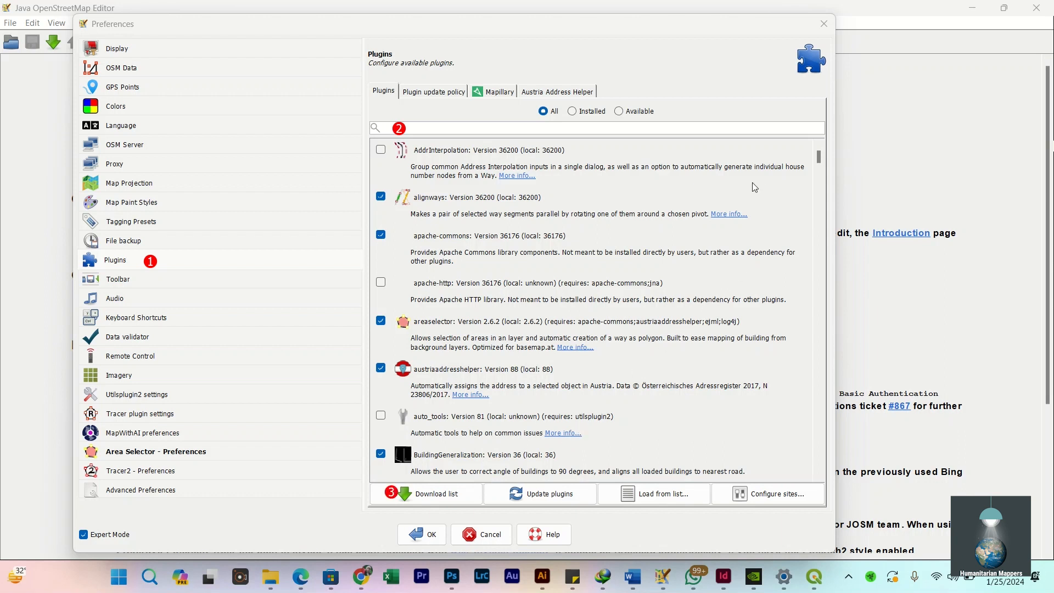
Step: Filter the available plugins by "mapwith" and confirm the preferences with the mapwithai plugin enabled
click(470, 128)
text(ma)
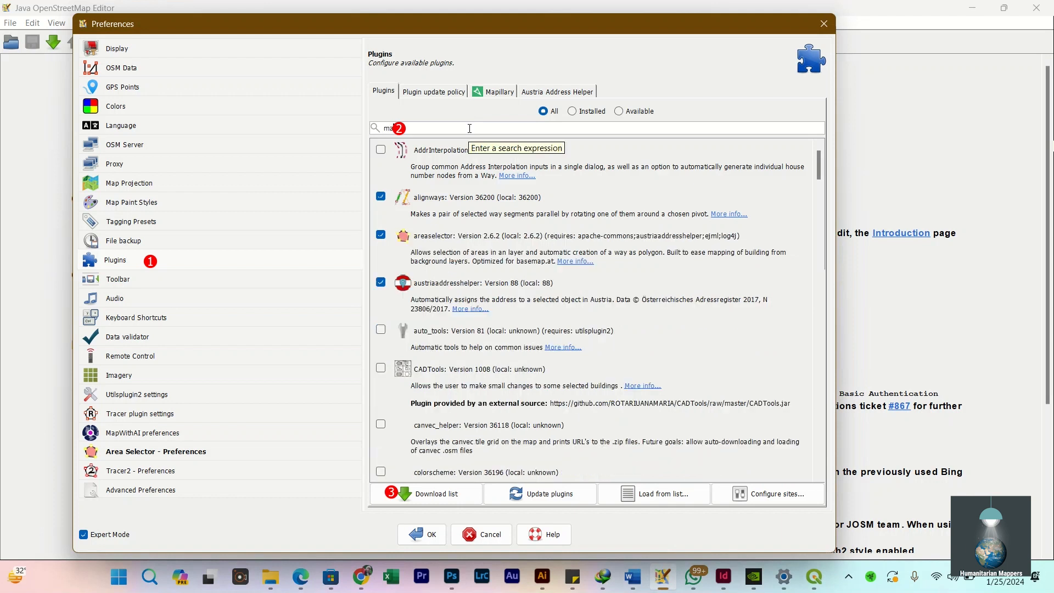
text(pwith)
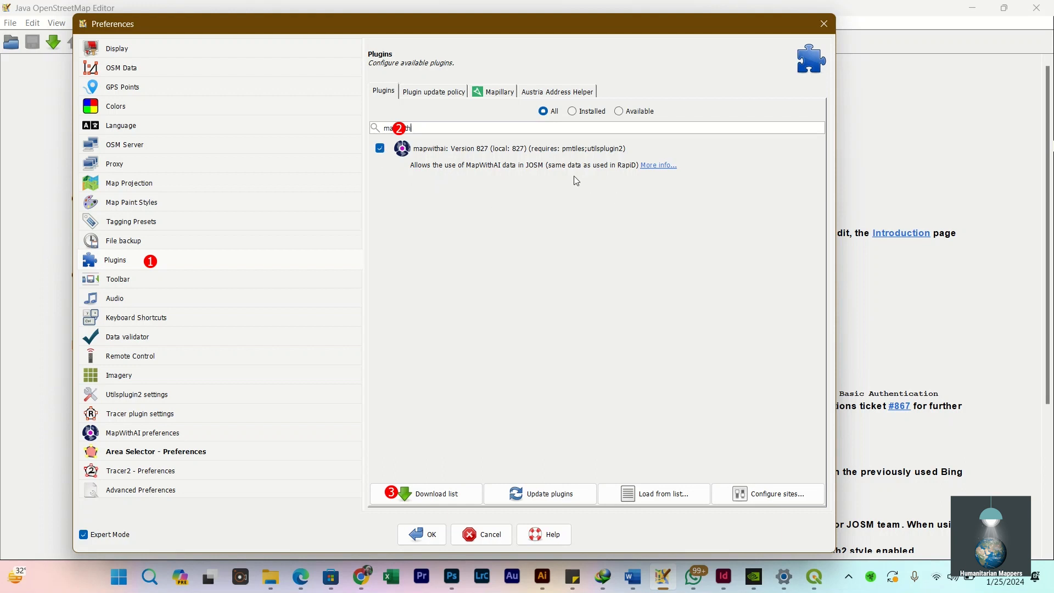
click(423, 500)
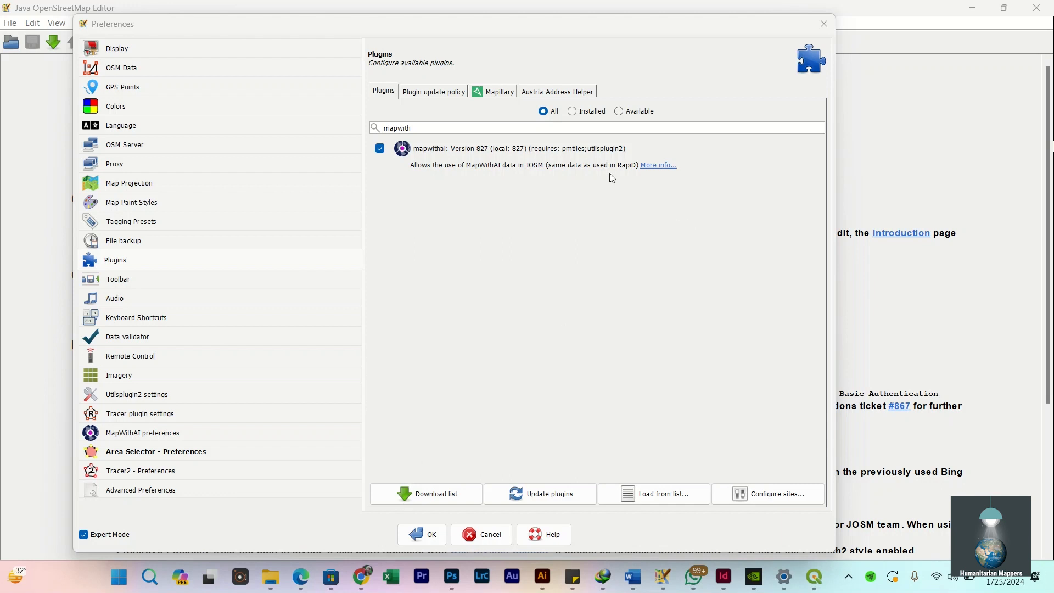
drag(443, 353, 421, 485)
drag(342, 500, 403, 534)
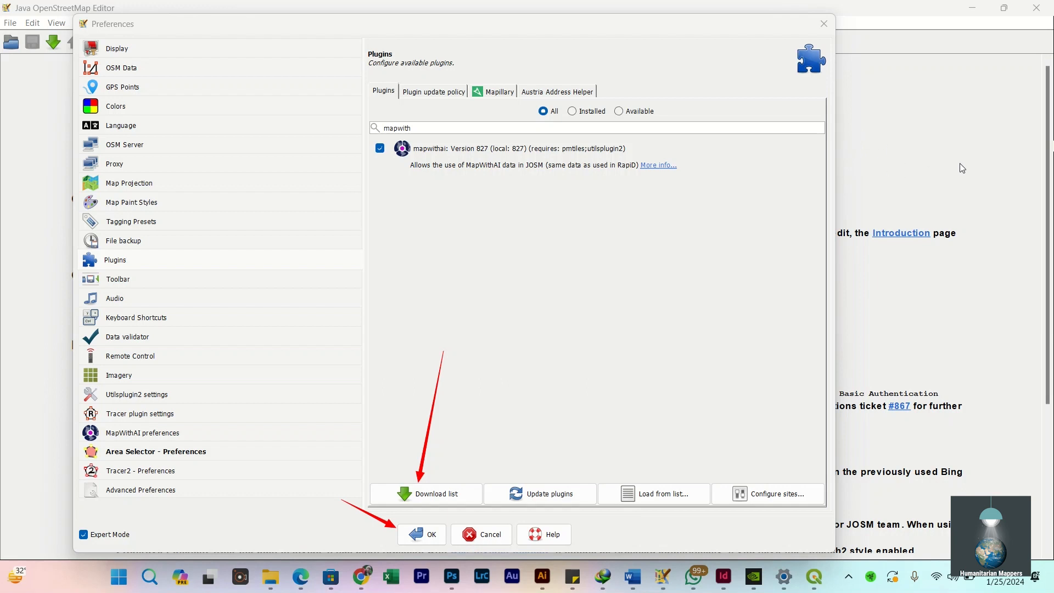
click(1002, 174)
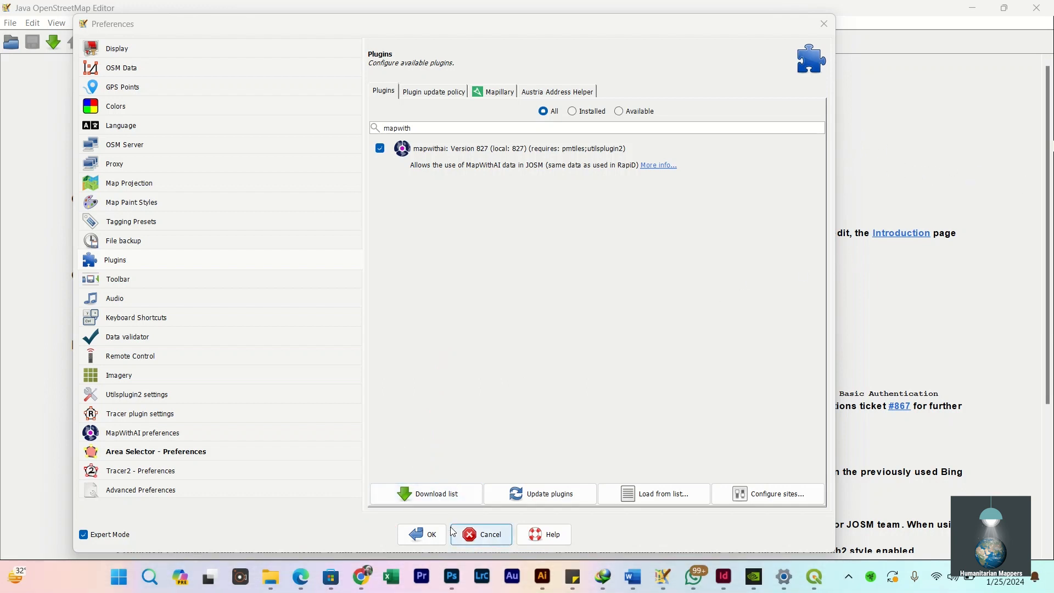
click(415, 535)
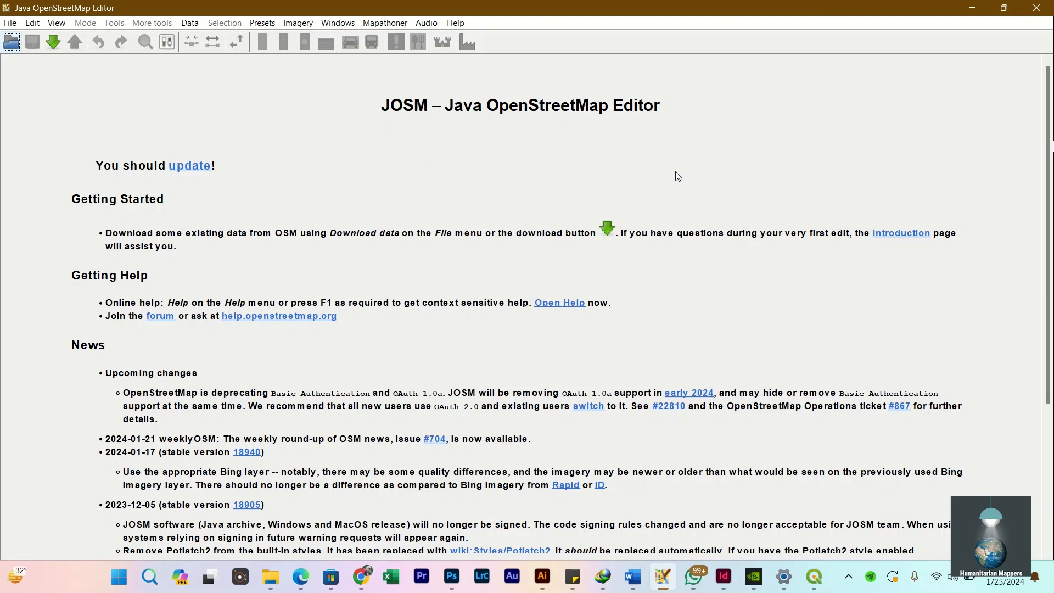
Step: Look through the MapWithAI commands provided for working with data
key(ctrl+alt+g)
click(170, 22)
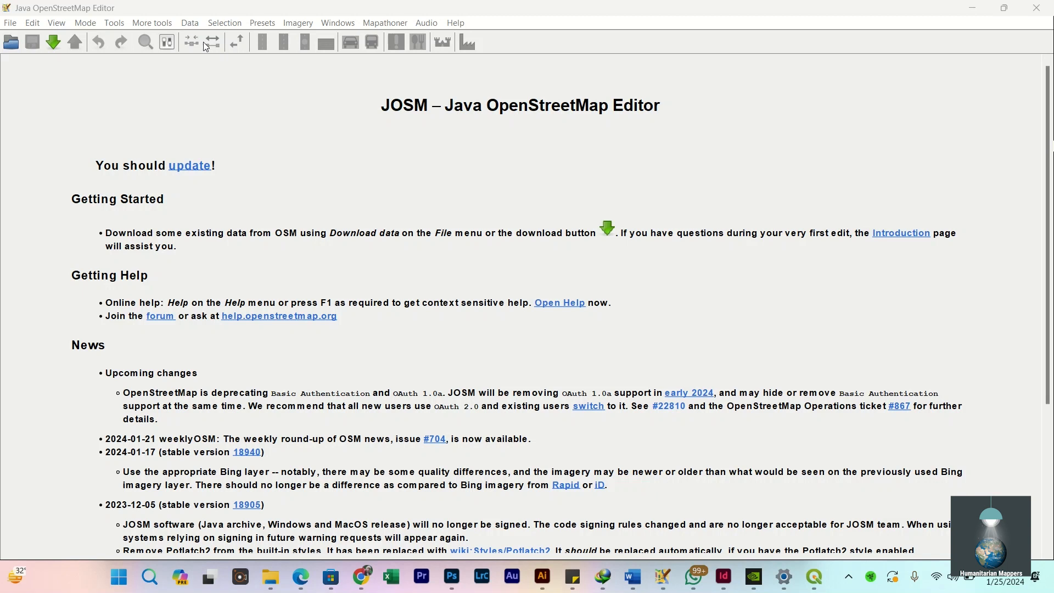
click(190, 23)
mouse_move(225, 94)
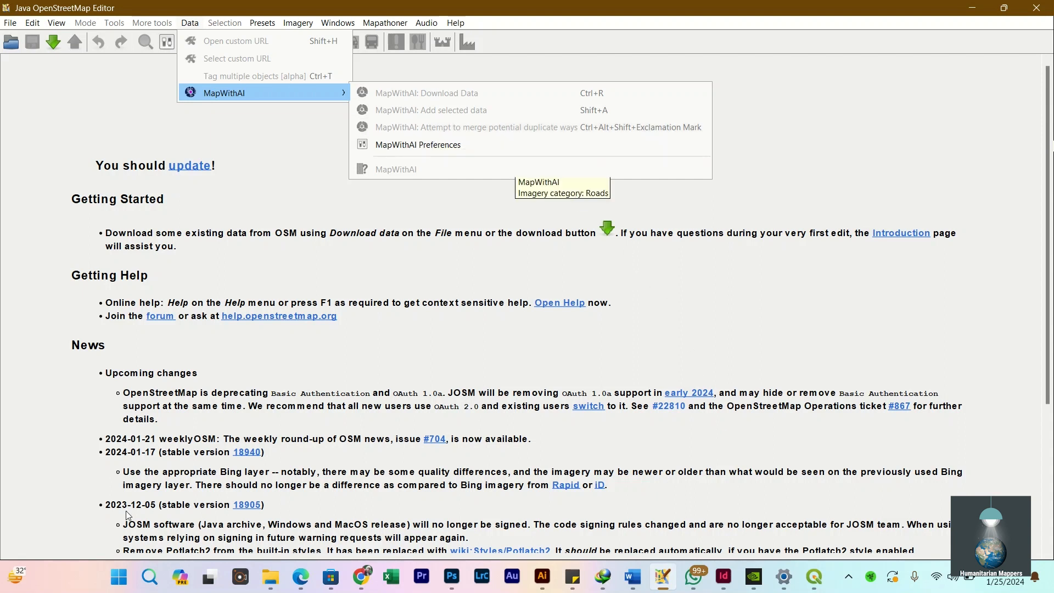
Step: Reload the HOT Tasking Manager task with JOSM as the editor and switch back to JOSM
click(664, 583)
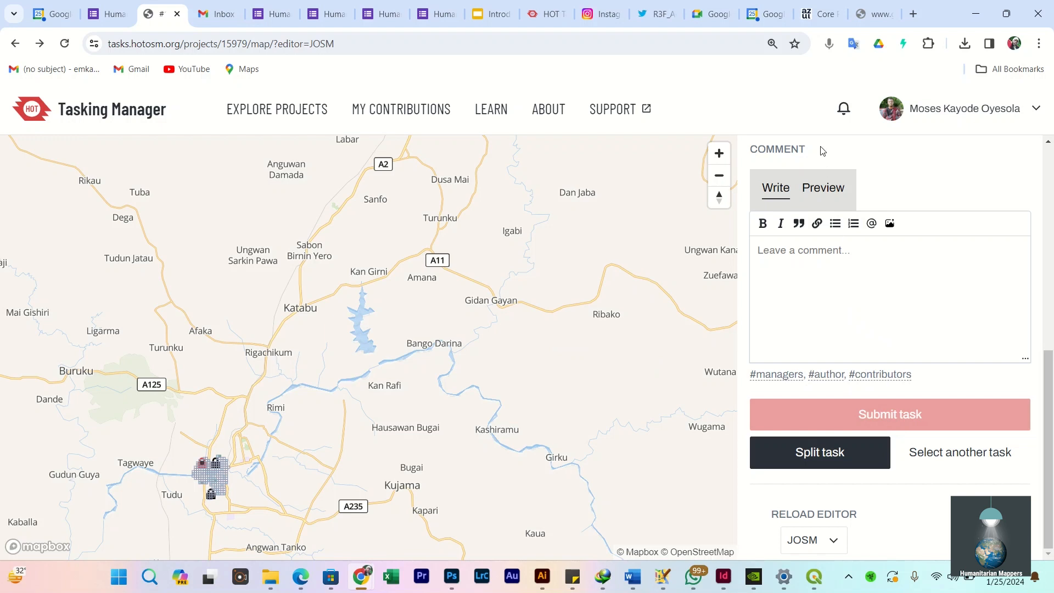
click(822, 539)
click(819, 500)
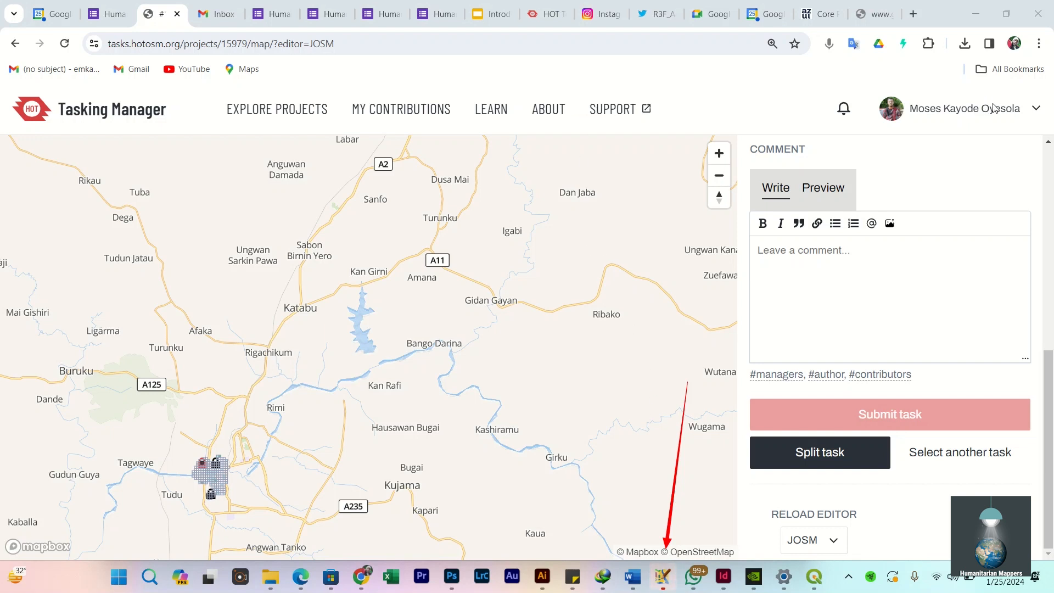
click(672, 583)
Step: Download the MapWithAI data for the loaded task area
drag(481, 221, 354, 240)
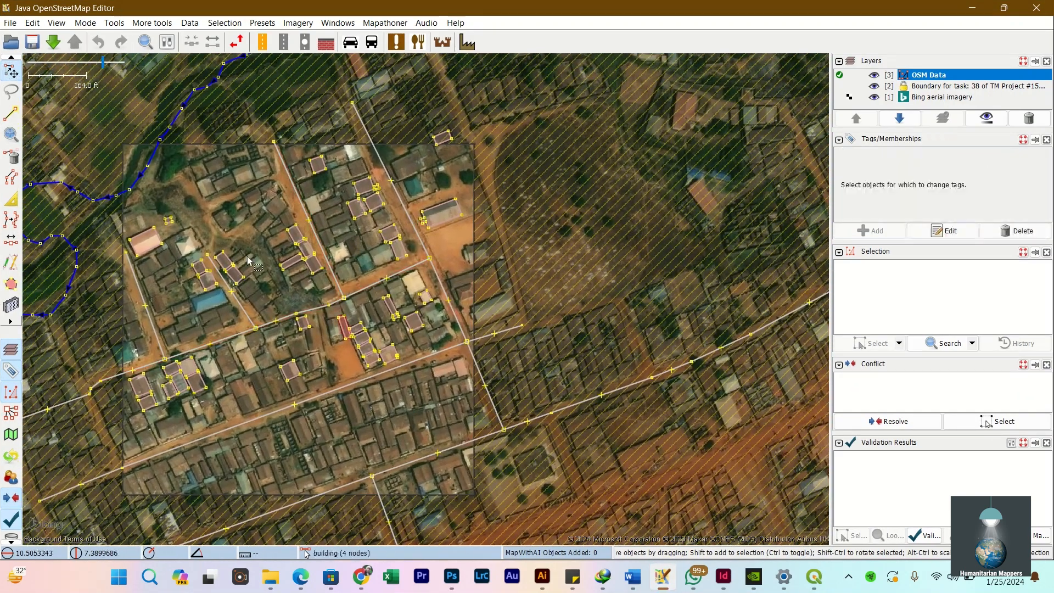
scroll(226, 196, down, 4)
scroll(226, 197, up, 2)
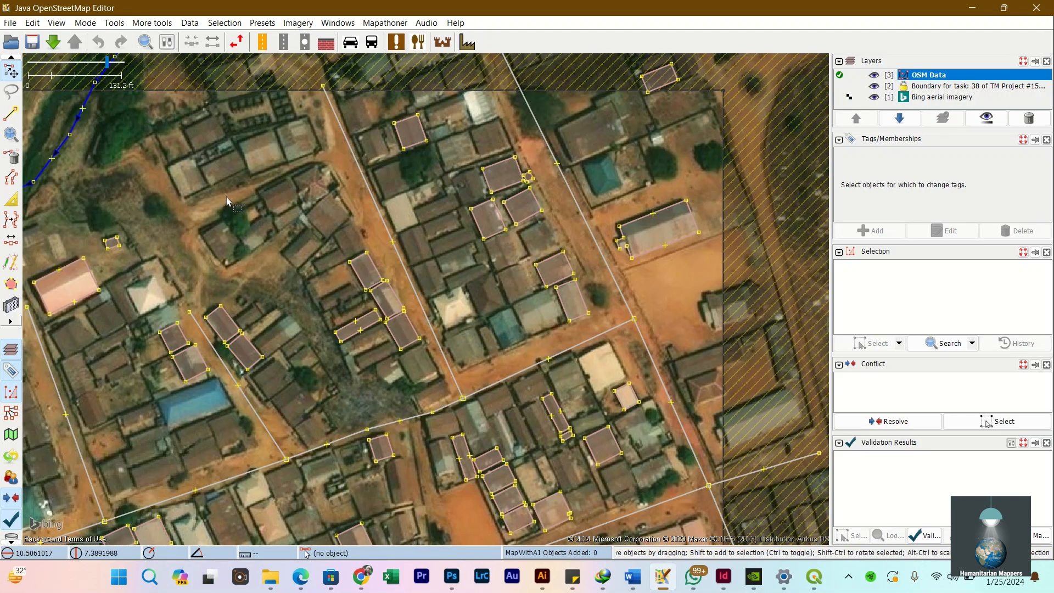
scroll(226, 196, down, 3)
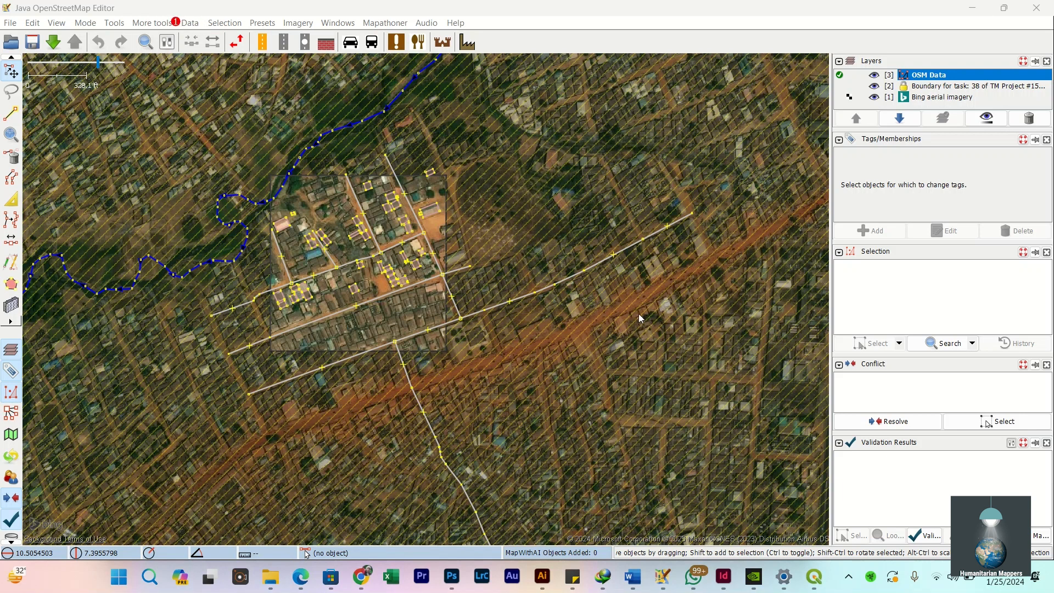
click(198, 21)
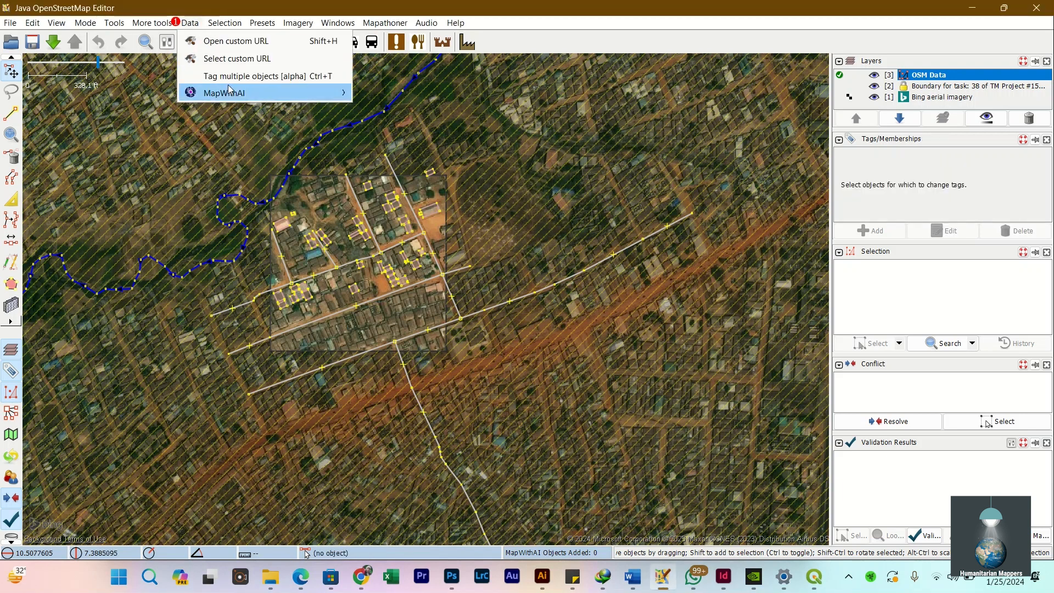
mouse_move(331, 96)
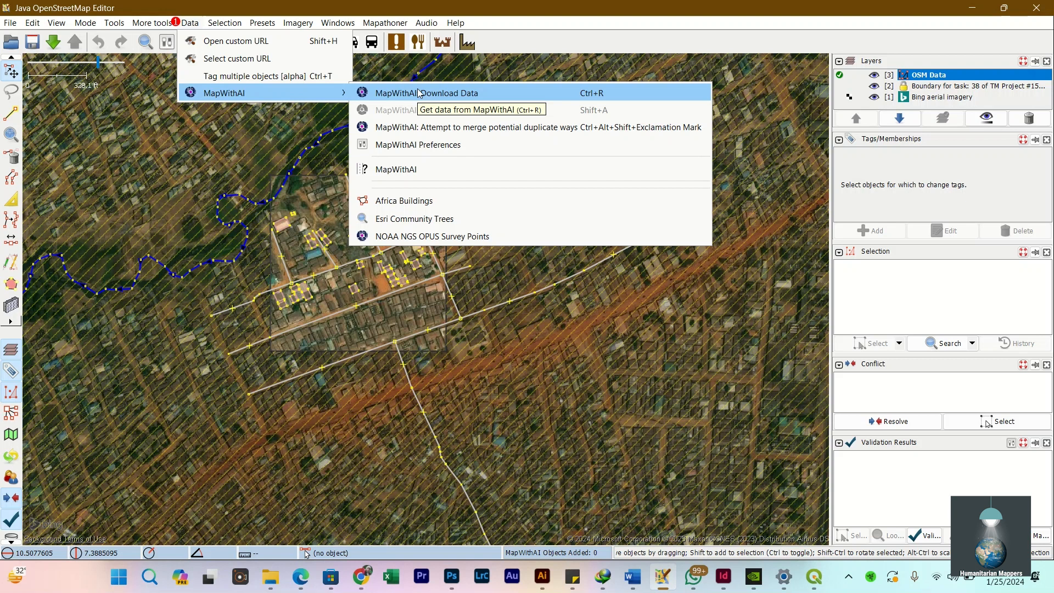
click(417, 92)
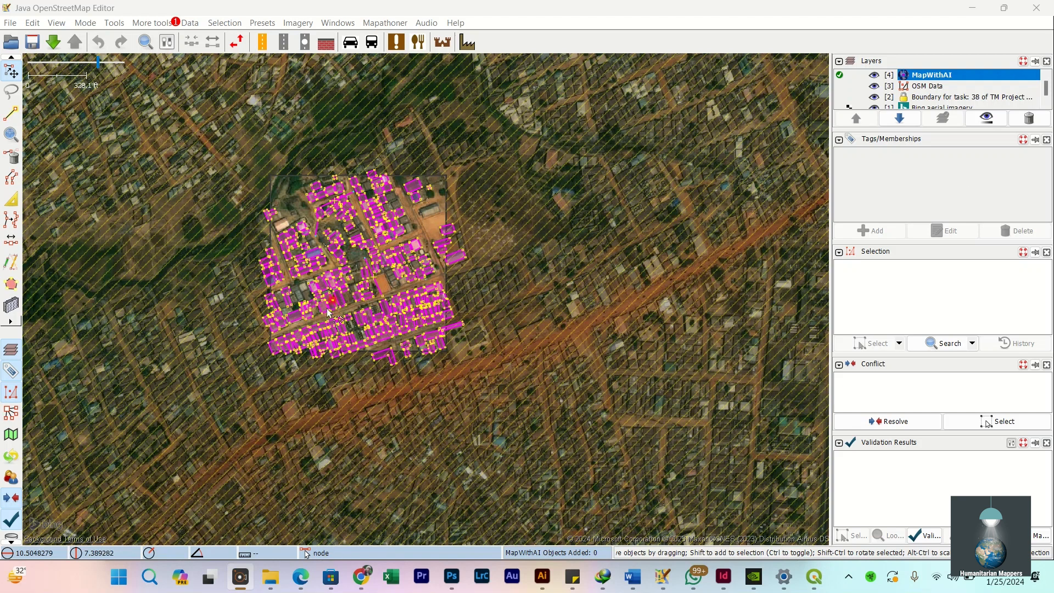
Step: Delete the four-node residential road running between the buildings in the northwest part of the MapWithAI layer
scroll(279, 239, up, 4)
scroll(280, 230, down, 2)
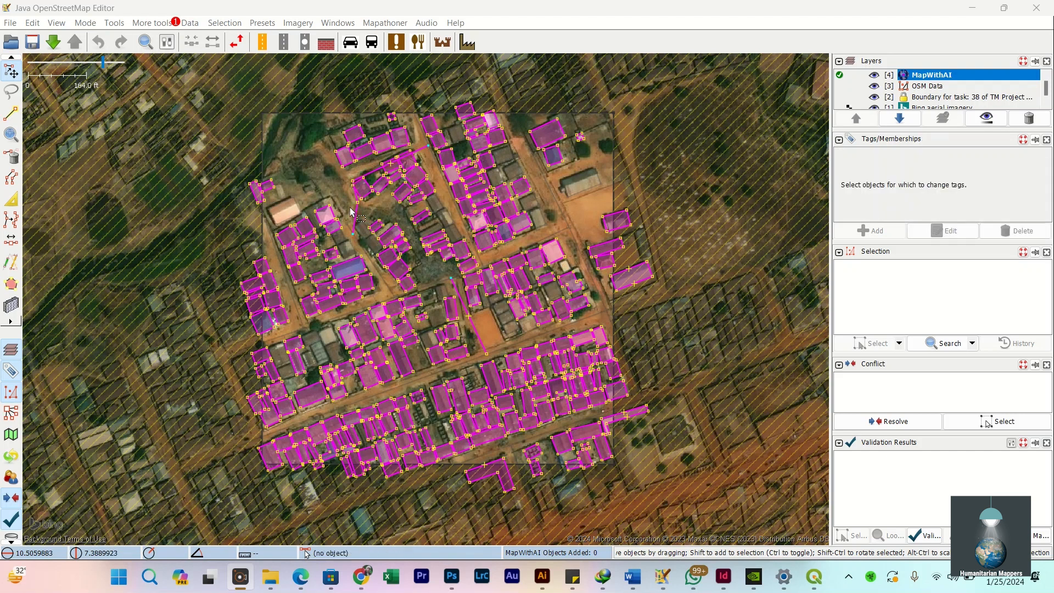
click(354, 225)
scroll(354, 226, up, 2)
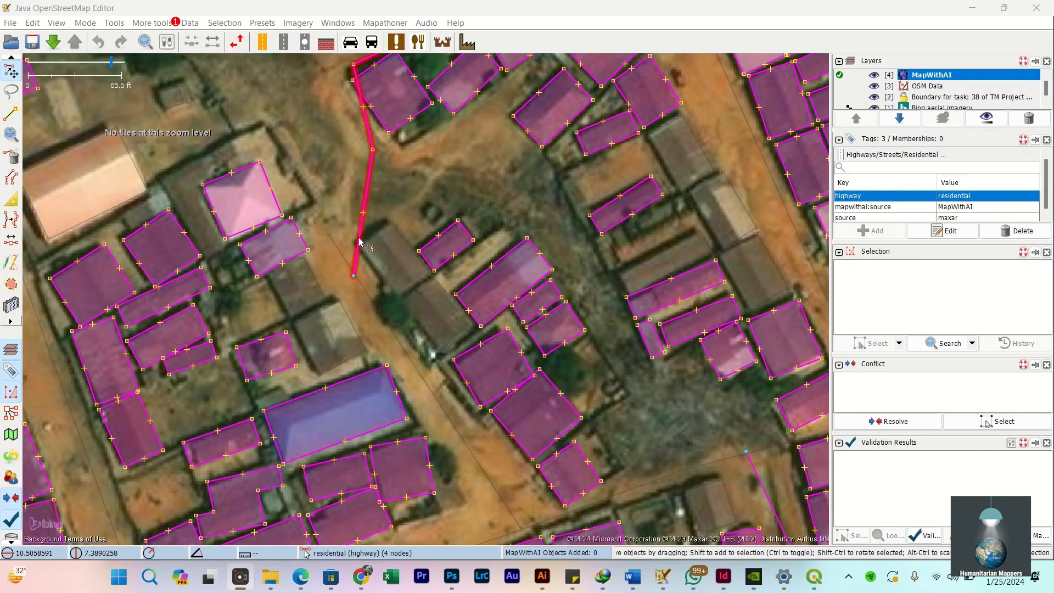
click(360, 241)
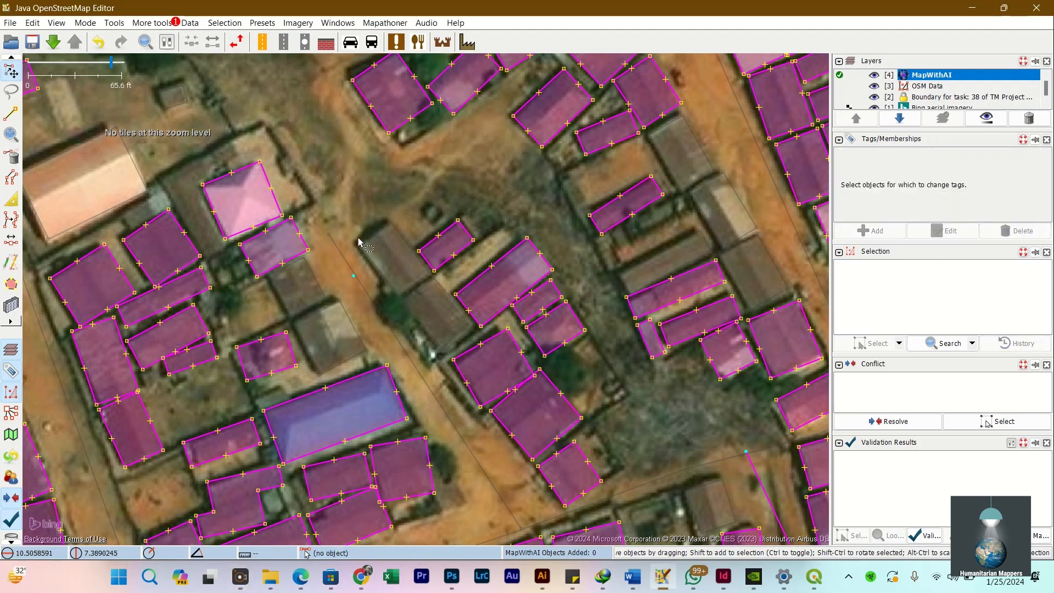
Step: Examine the MapWithAI buildings and remaining road against the aerial imagery across the task area
scroll(358, 242, down, 2)
drag(358, 240, 293, 367)
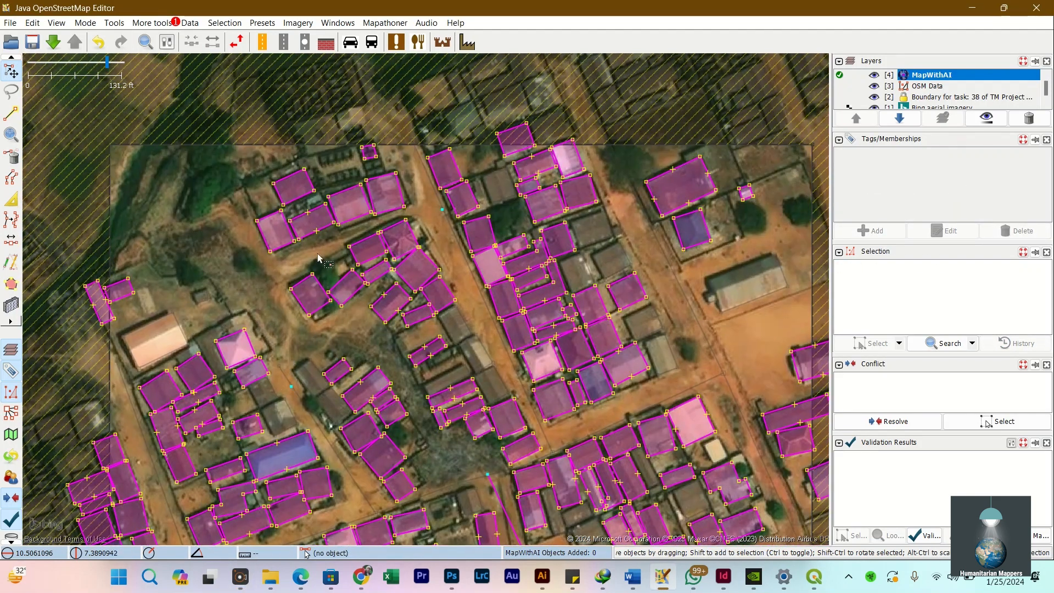
drag(513, 499, 409, 318)
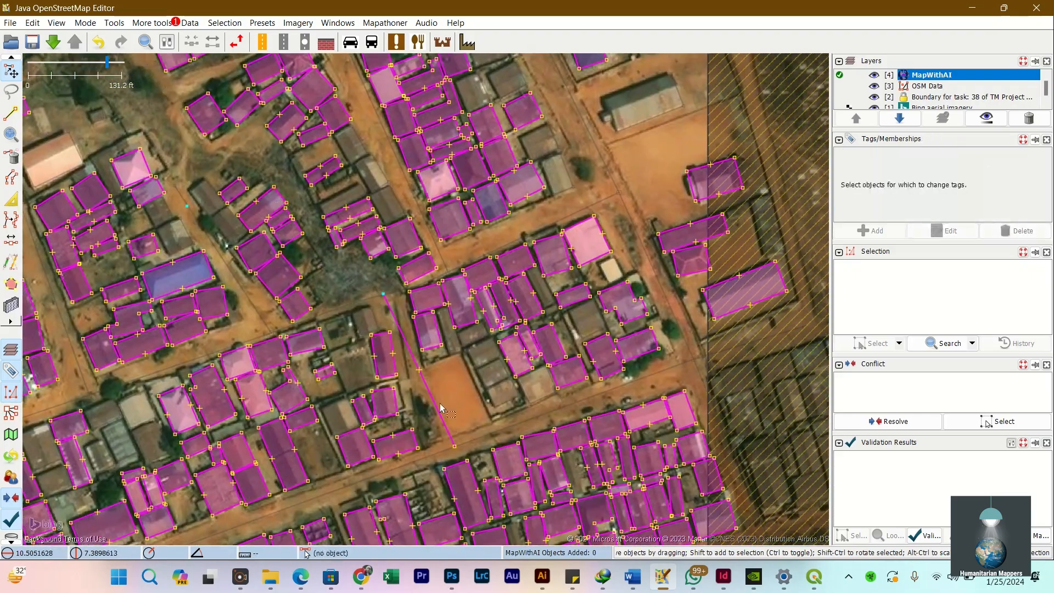
drag(441, 409, 344, 170)
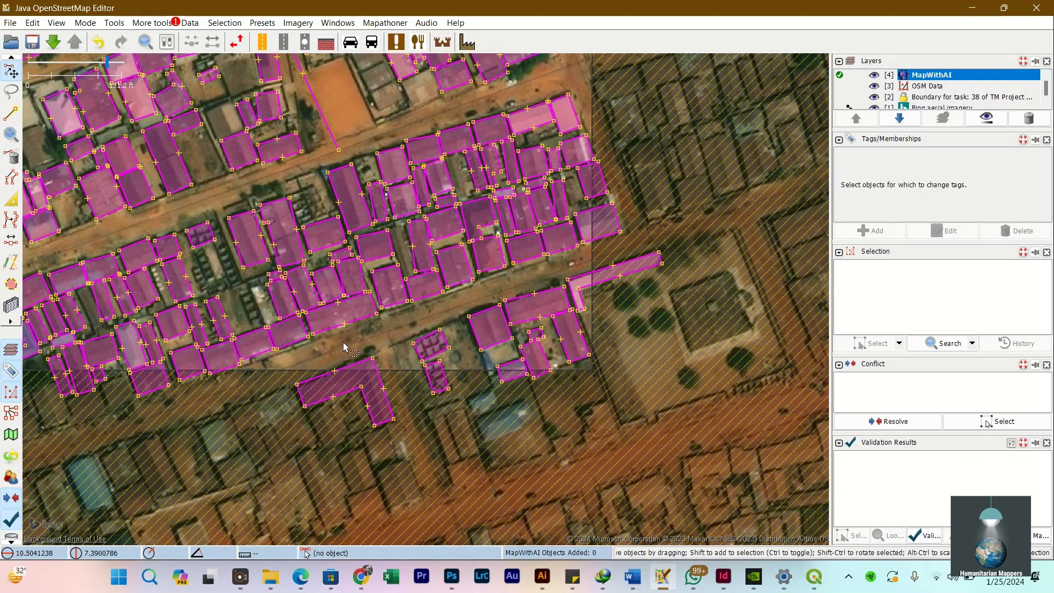
drag(342, 345, 575, 384)
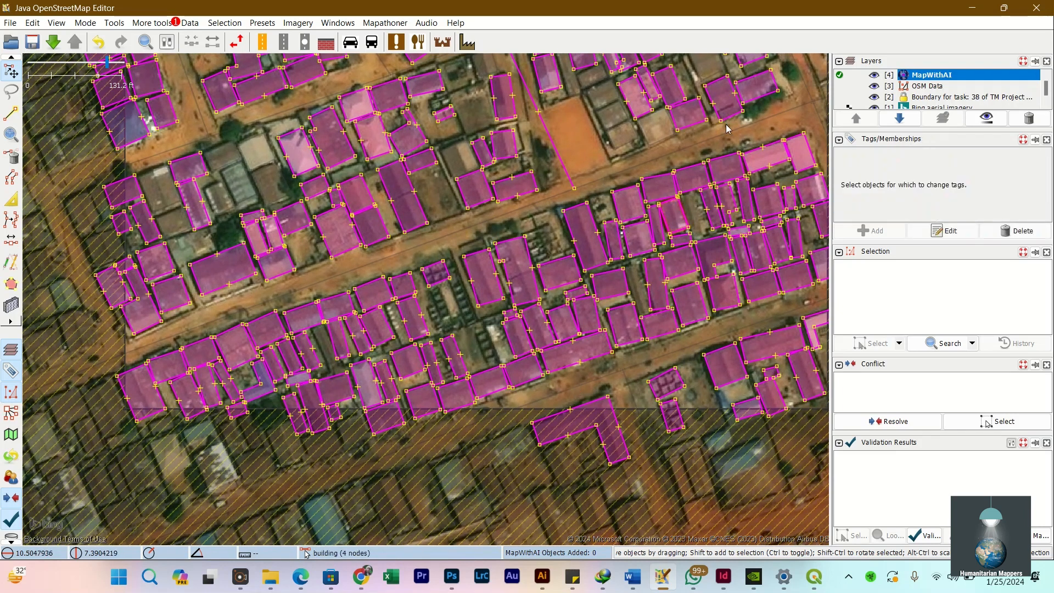
Step: Enlarge the layer list so that the MapWithAI, OSM Data, task boundary and Bing aerial imagery layers all fit
drag(931, 129, 925, 178)
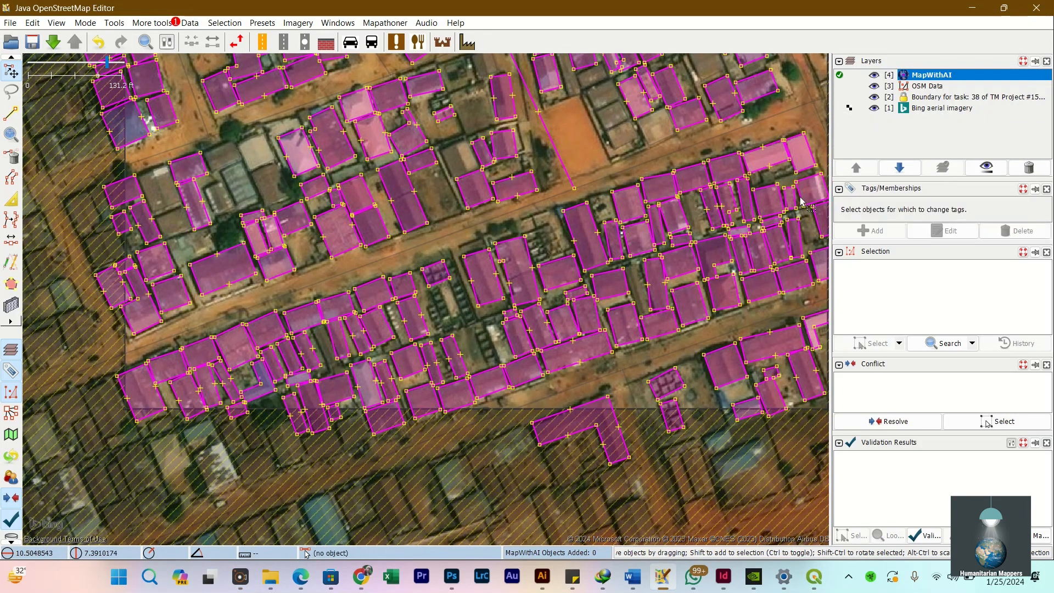
click(713, 178)
click(713, 179)
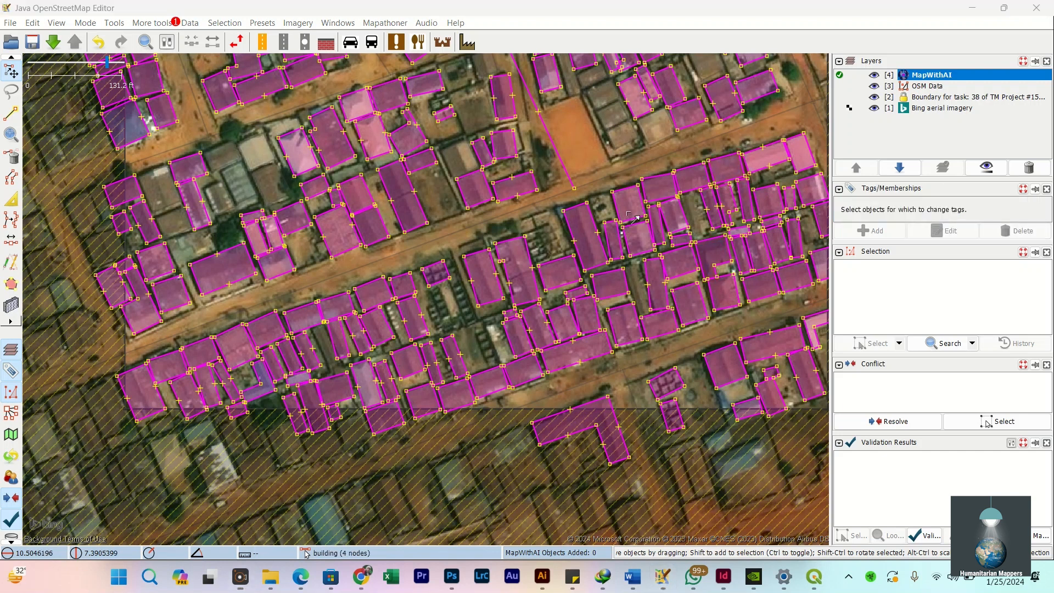
mouse_move(686, 181)
mouse_down()
mouse_move(867, 144)
mouse_move(897, 90)
mouse_up()
drag(865, 80, 876, 79)
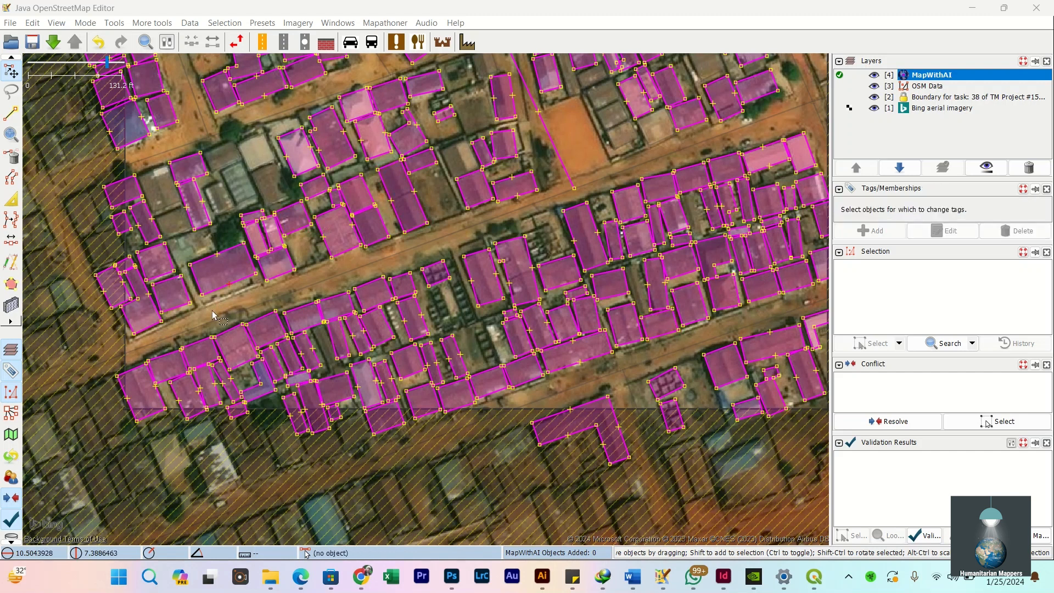
Step: Rotate two buildings near the task area's southwest corner counterclockwise by about 4.9° and 6.9° to align them with the imagery
drag(213, 314, 329, 259)
click(371, 332)
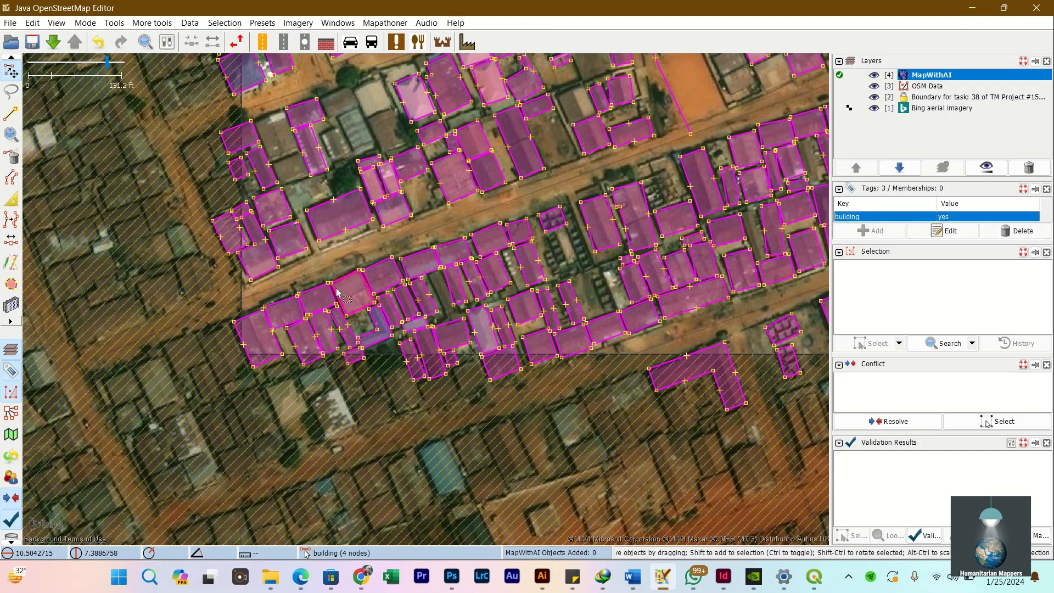
scroll(299, 306, up, 2)
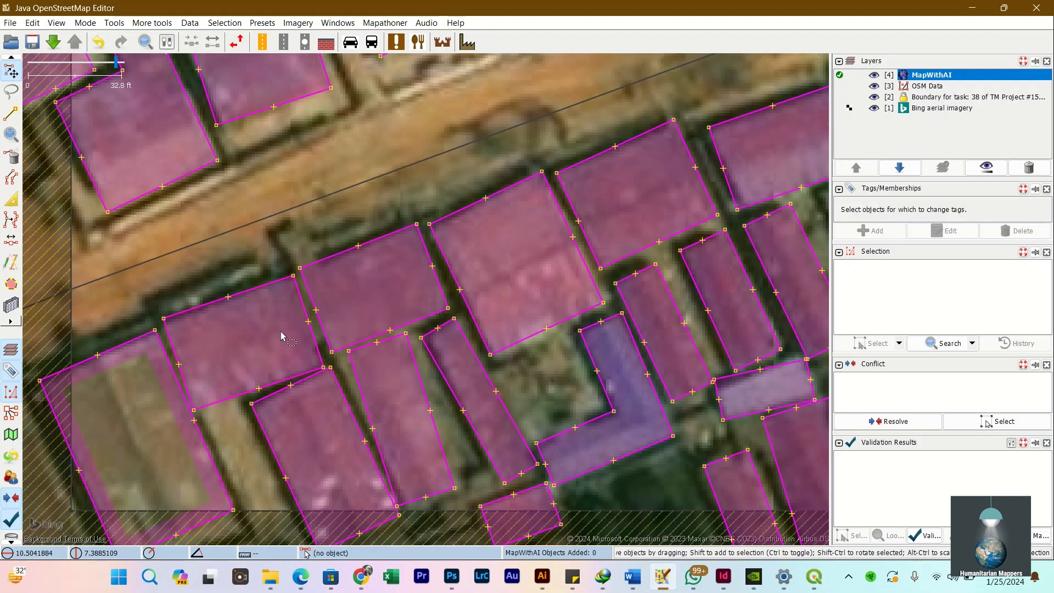
click(305, 302)
drag(330, 329, 329, 321)
drag(237, 401, 207, 297)
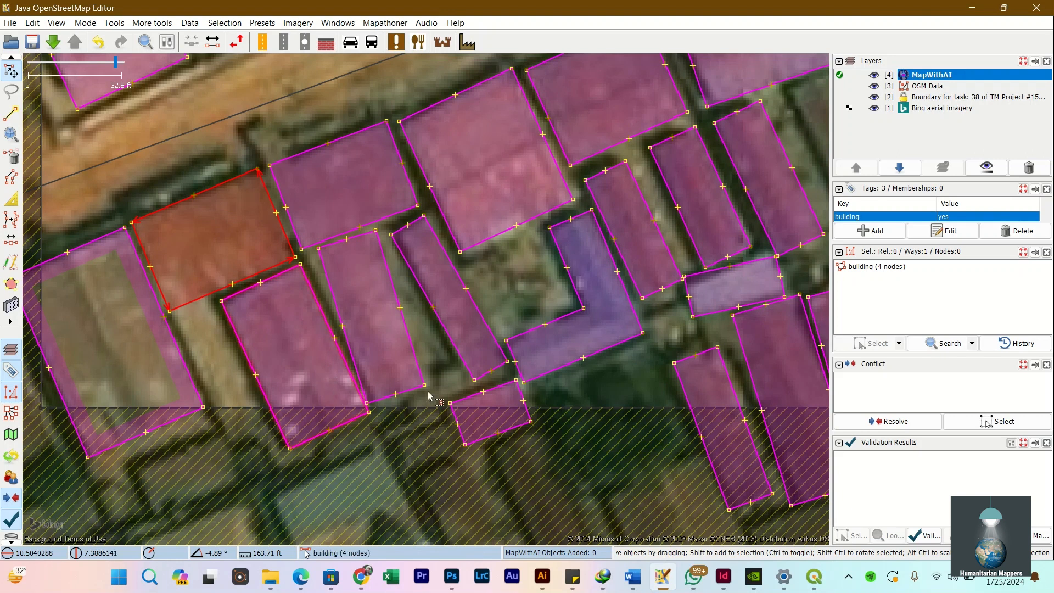
click(419, 357)
mouse_move(421, 393)
mouse_down()
mouse_move(446, 390)
mouse_move(433, 394)
mouse_up()
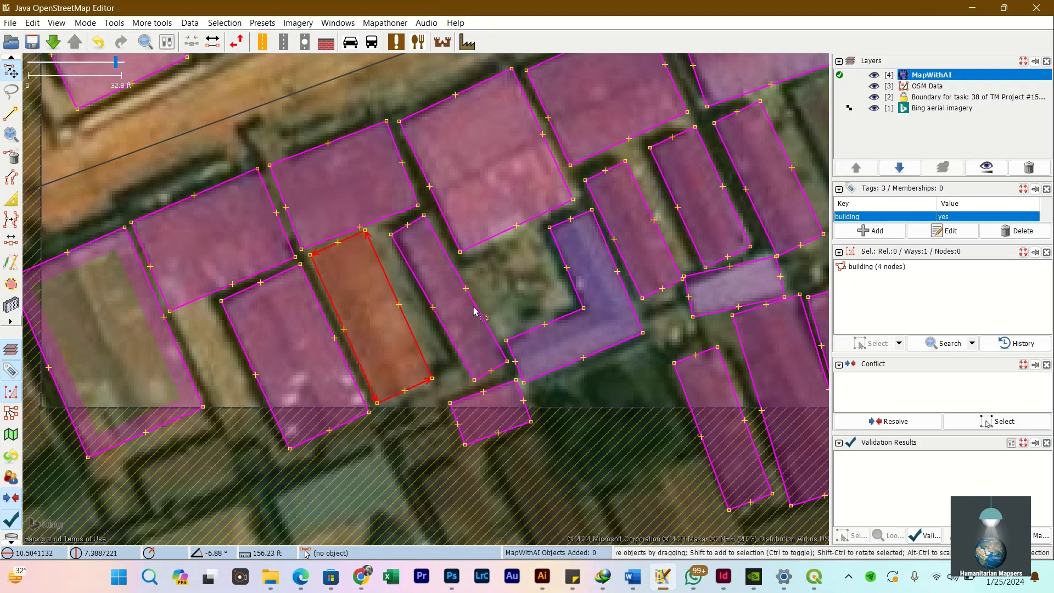
Step: Rotate the narrow building west of the blue L-shaped roof by about 8° and one farther east in the row by about 11.6°
click(478, 312)
drag(478, 312, 498, 324)
drag(488, 276, 453, 325)
scroll(345, 312, down, 1)
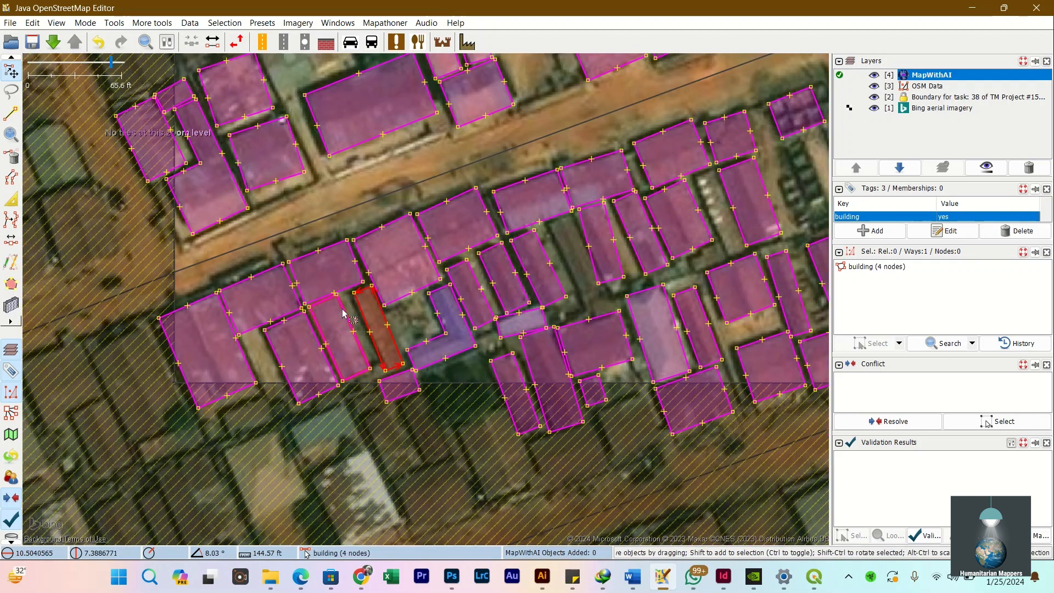
drag(444, 234, 401, 241)
drag(520, 291, 483, 265)
click(533, 239)
drag(549, 274, 565, 273)
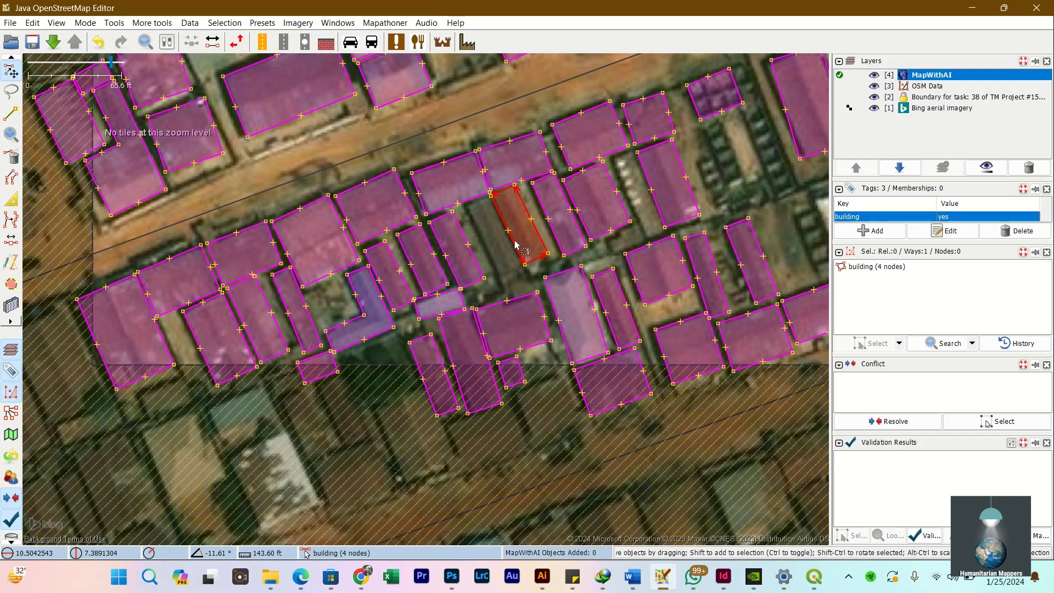
scroll(527, 222, up, 2)
scroll(527, 223, down, 1)
drag(533, 210, 558, 212)
drag(541, 295, 545, 304)
Step: Draw a narrow rectangular building over the unmapped dark roof immediately west of the last rotated building
key(b)
click(402, 192)
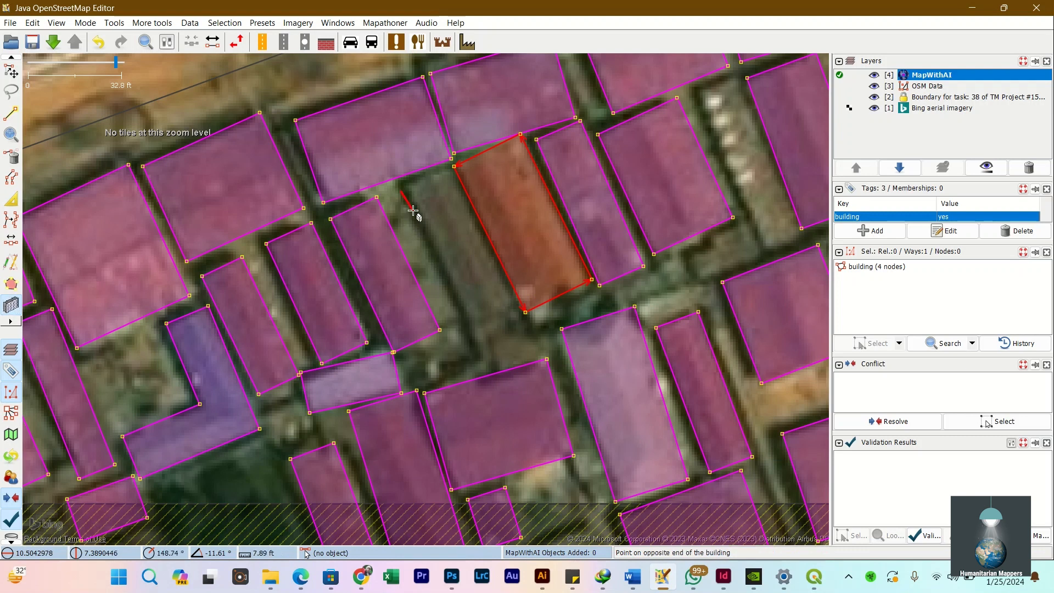
click(462, 336)
click(510, 316)
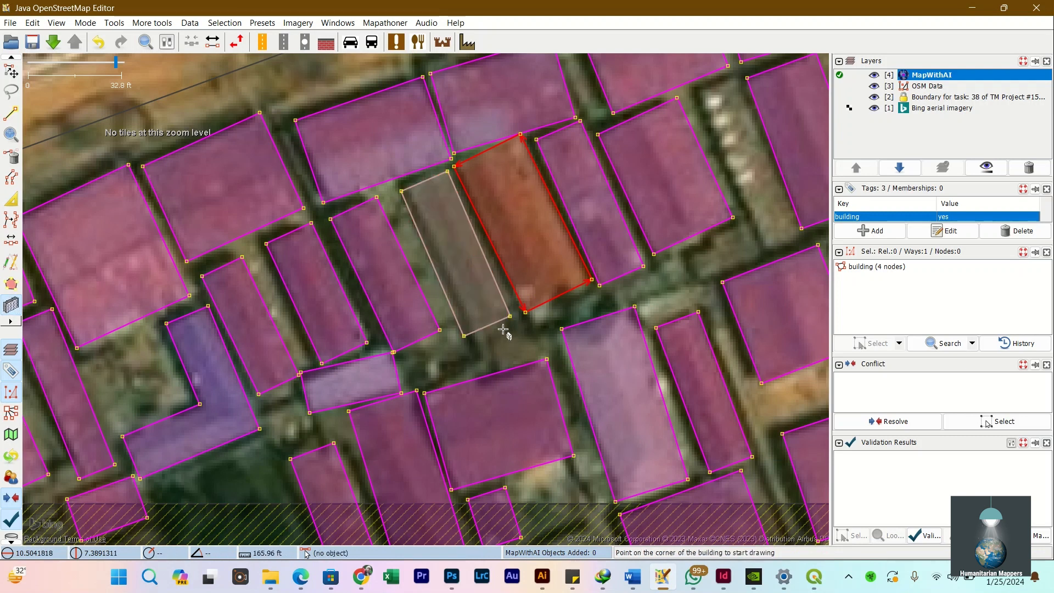
Step: Rotate the small building east of the blue L-shaped roof by about 9.1° and the narrow building farther east by about 2°
drag(531, 245, 433, 300)
drag(329, 405, 375, 329)
key(s)
drag(341, 369, 365, 354)
scroll(330, 336, up, 4)
scroll(330, 336, down, 4)
scroll(460, 312, down, 4)
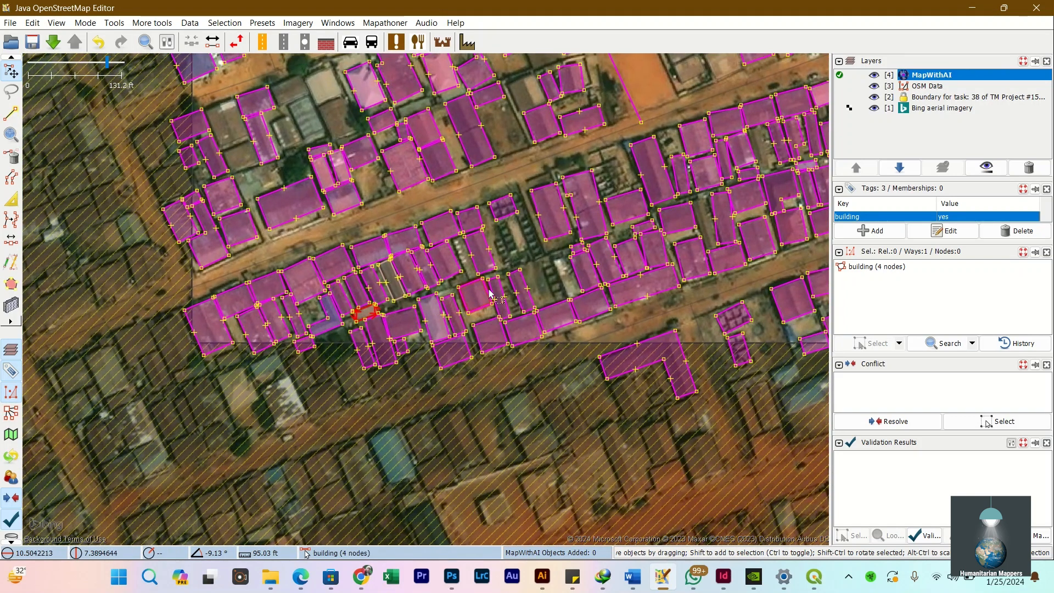
scroll(491, 293, up, 4)
drag(525, 269, 543, 243)
drag(302, 229, 337, 401)
Step: Draw a building about 12.6 ft wide over the unmapped narrow roof with white spots between the two long buildings
key(b)
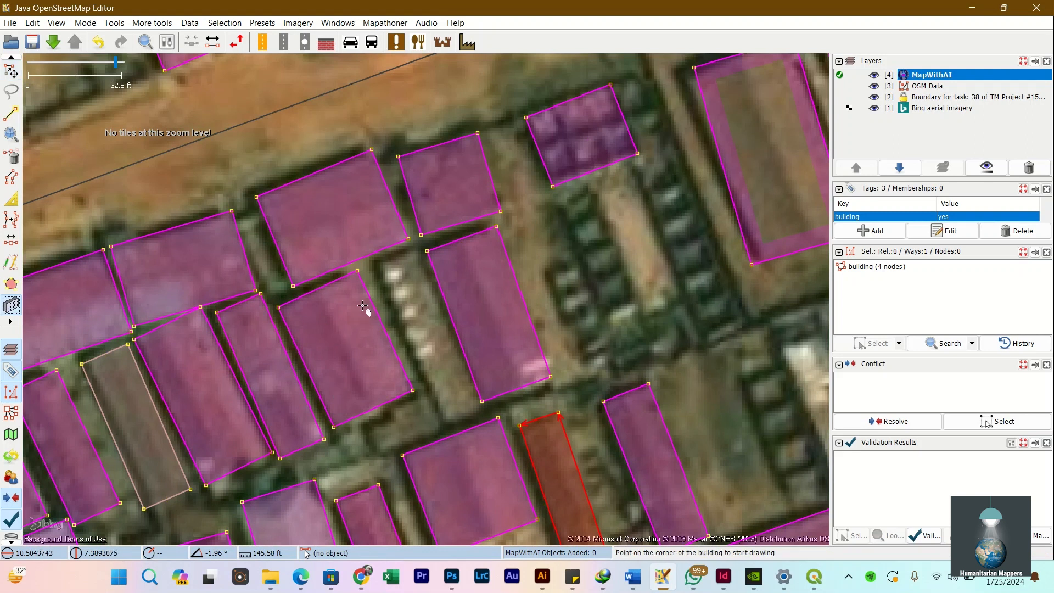
click(374, 267)
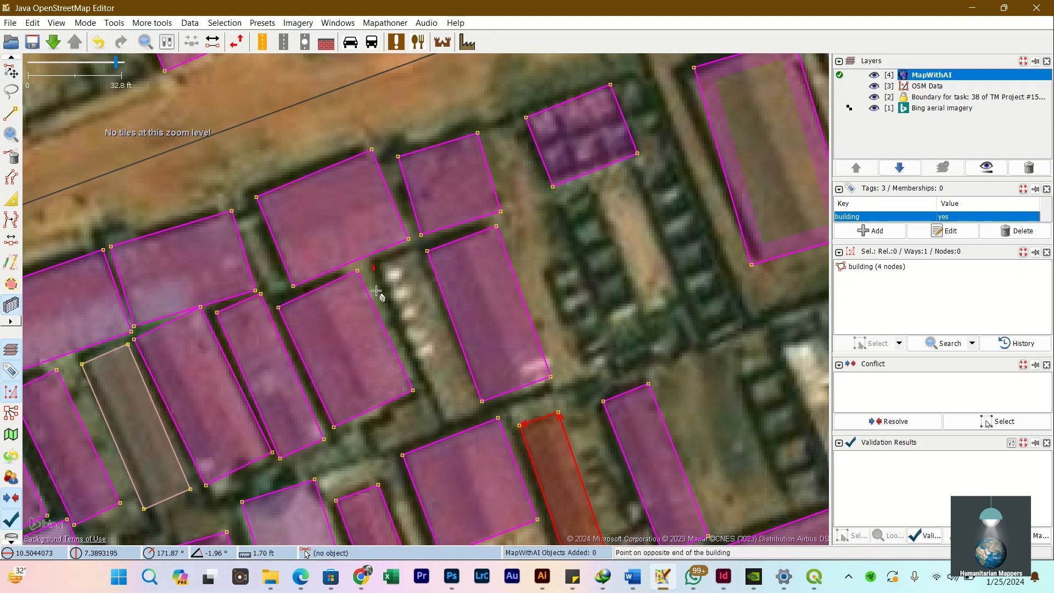
click(443, 424)
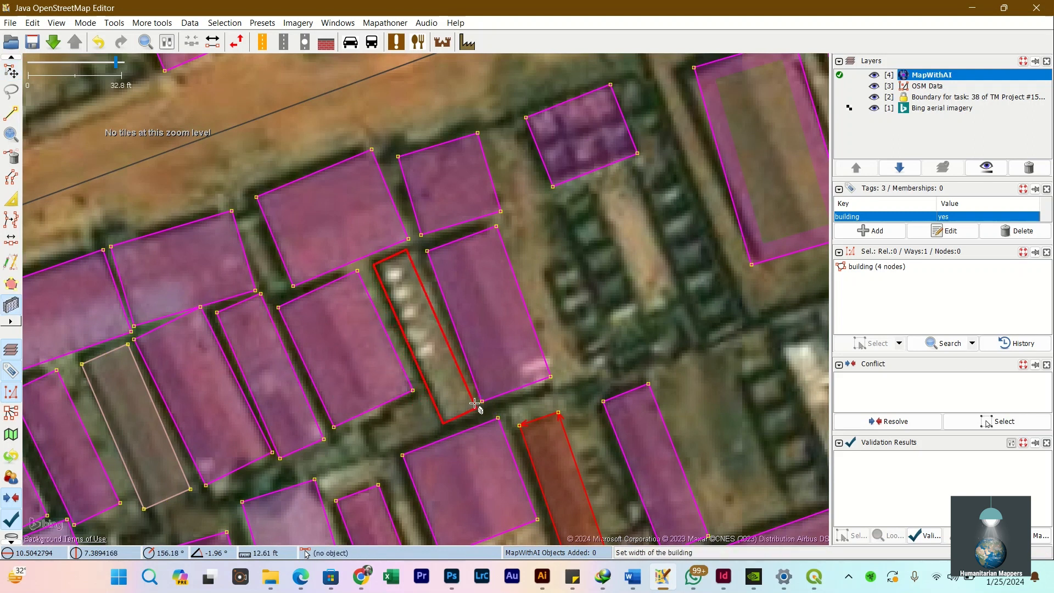
scroll(478, 406, up, 5)
click(492, 400)
scroll(491, 400, down, 3)
Step: Draw a small building at the southwest end of the new white-spotted one and extrude part of its edge into a six-node shape
drag(446, 417, 464, 275)
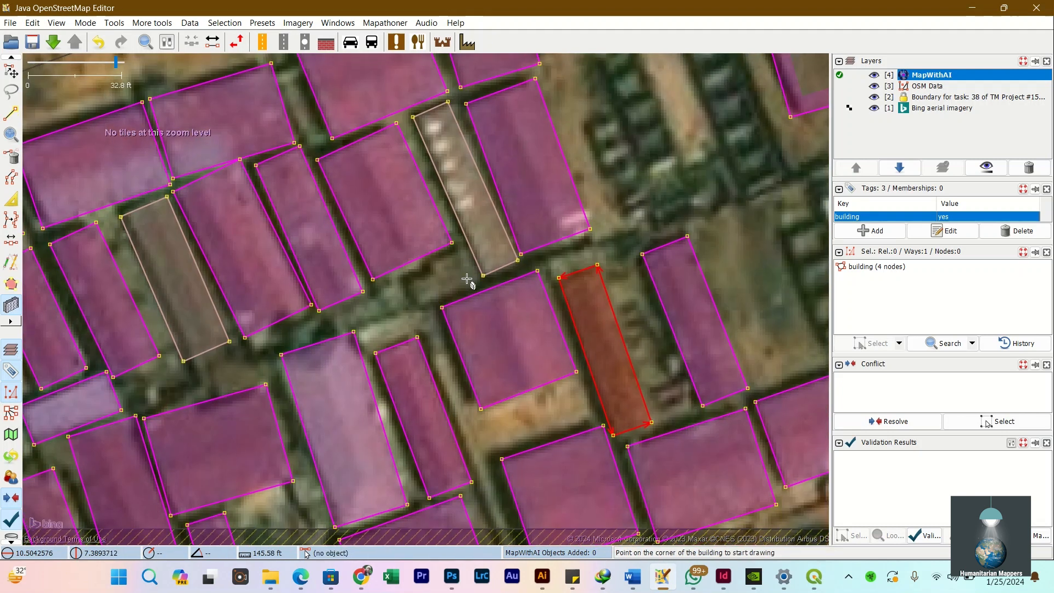
scroll(463, 275, up, 2)
click(283, 395)
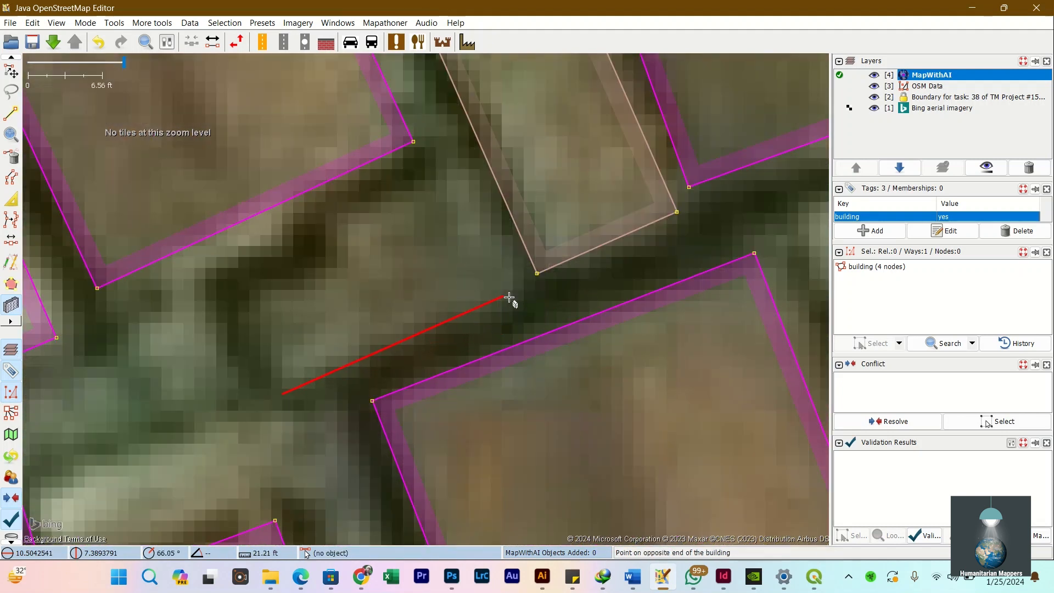
click(518, 300)
click(463, 199)
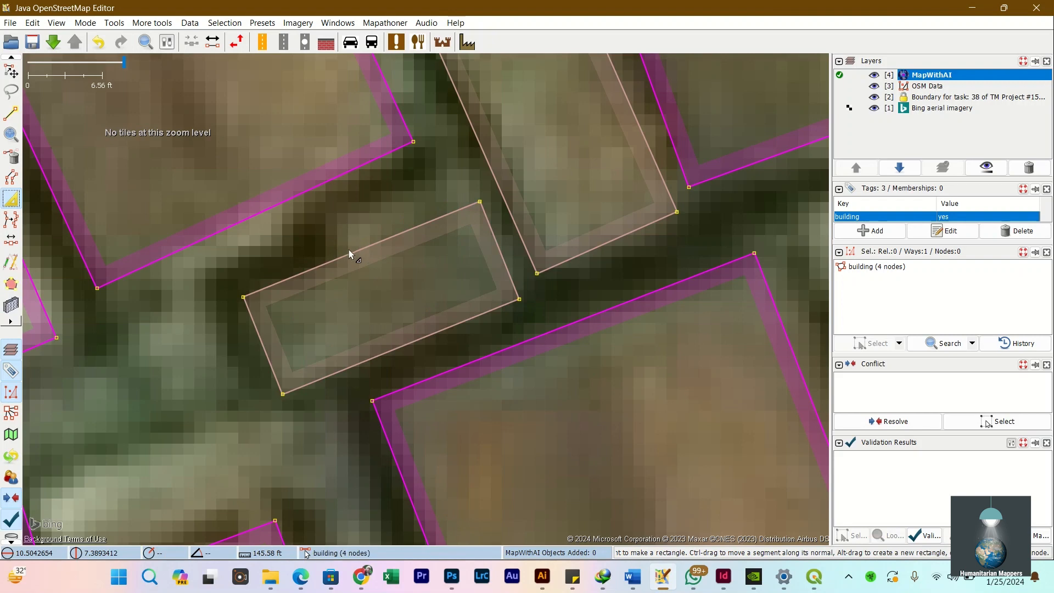
drag(391, 242, 529, 245)
scroll(372, 212, down, 3)
drag(170, 268, 227, 241)
Step: Widen the unfinished building beside the northern road eastward and extrude an east wing south along its full row of rooms
drag(623, 228, 455, 278)
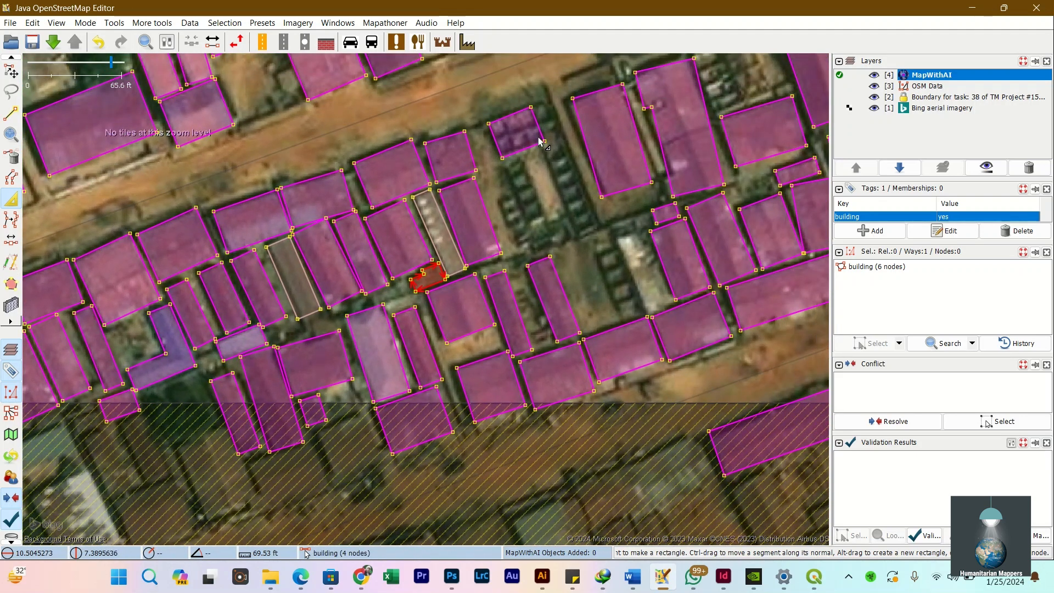
drag(540, 134, 555, 128)
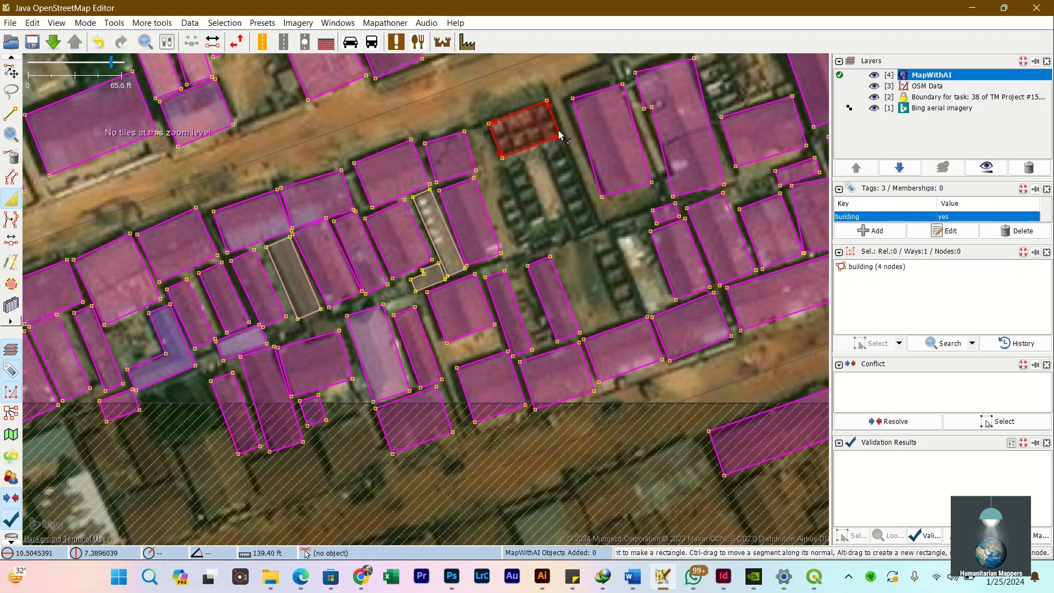
scroll(544, 146, up, 4)
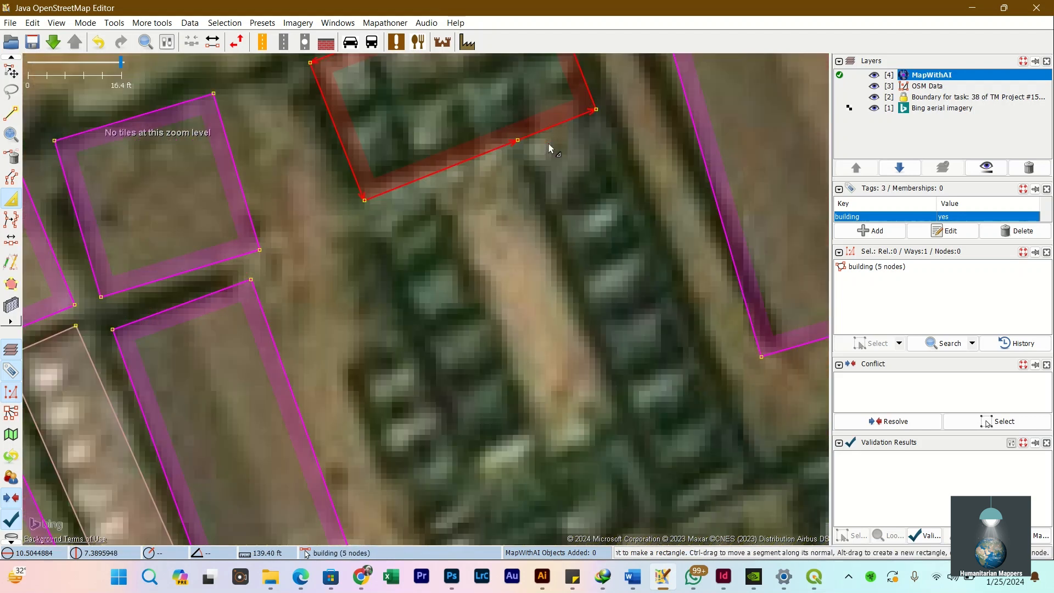
drag(548, 146, 617, 341)
scroll(530, 236, down, 4)
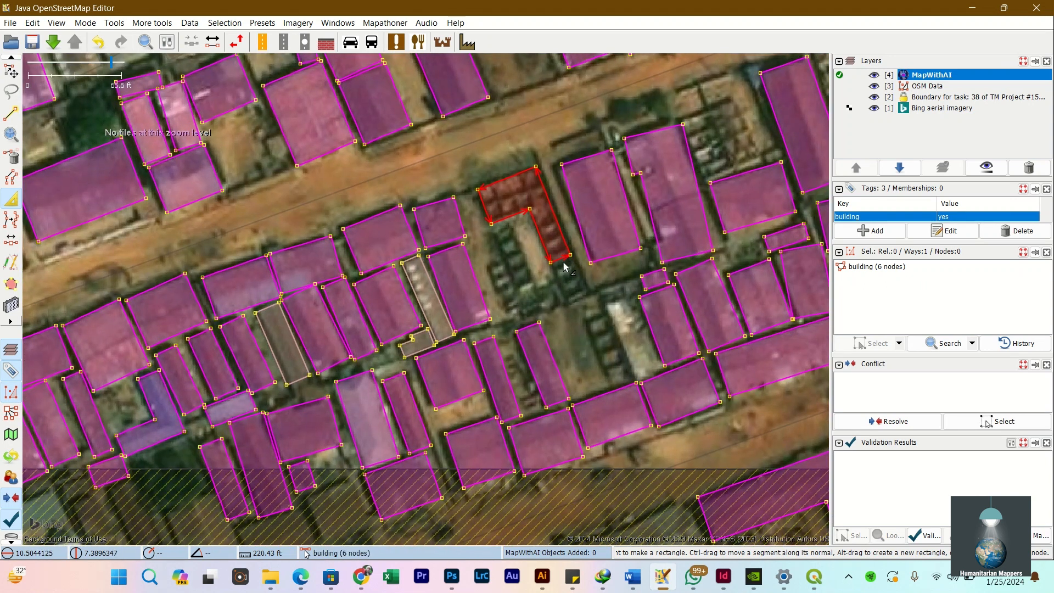
drag(565, 266, 576, 295)
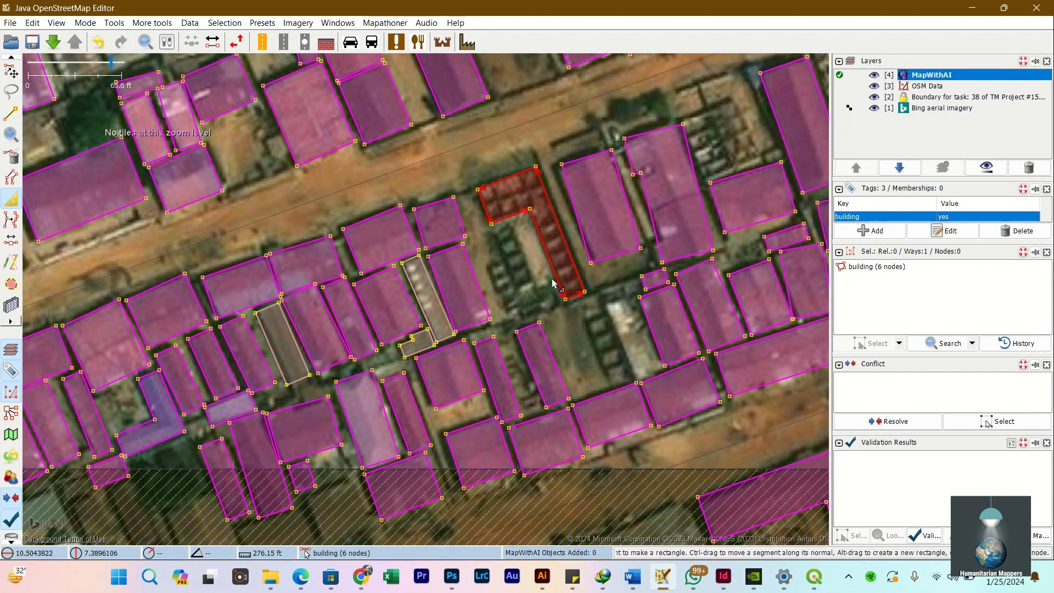
Step: Extrude the unfinished building's south and west wings around the courtyard and adjust the west wing's outer edge to the imagery
scroll(533, 271, up, 2)
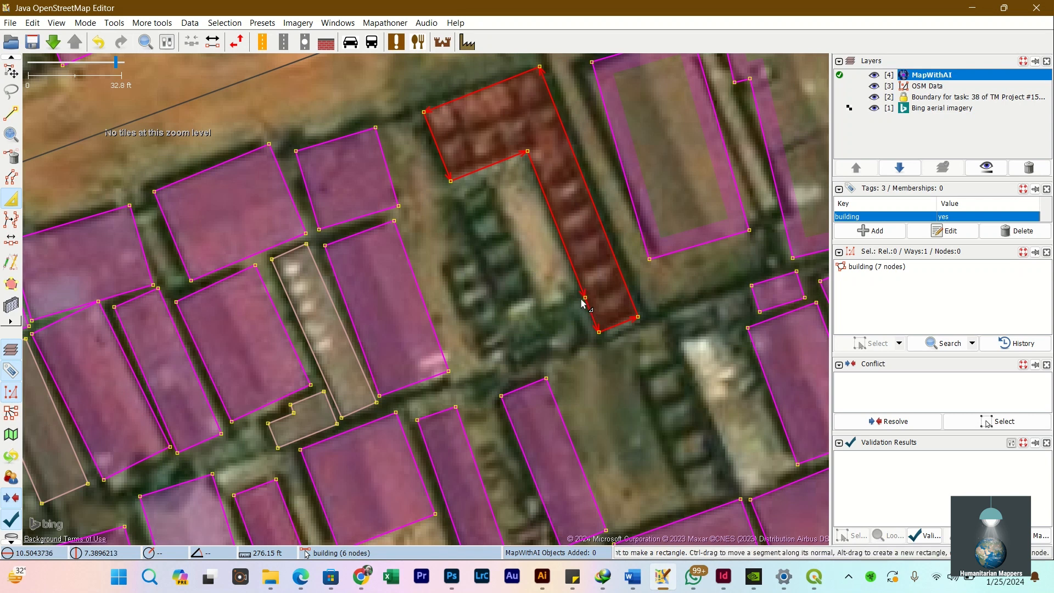
drag(583, 303, 500, 332)
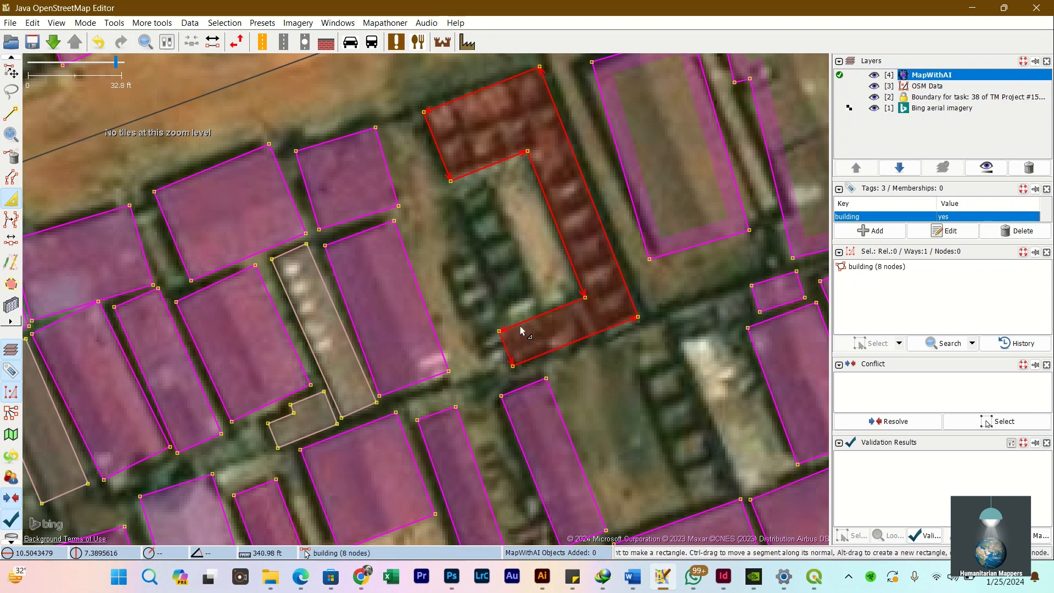
drag(530, 322, 475, 184)
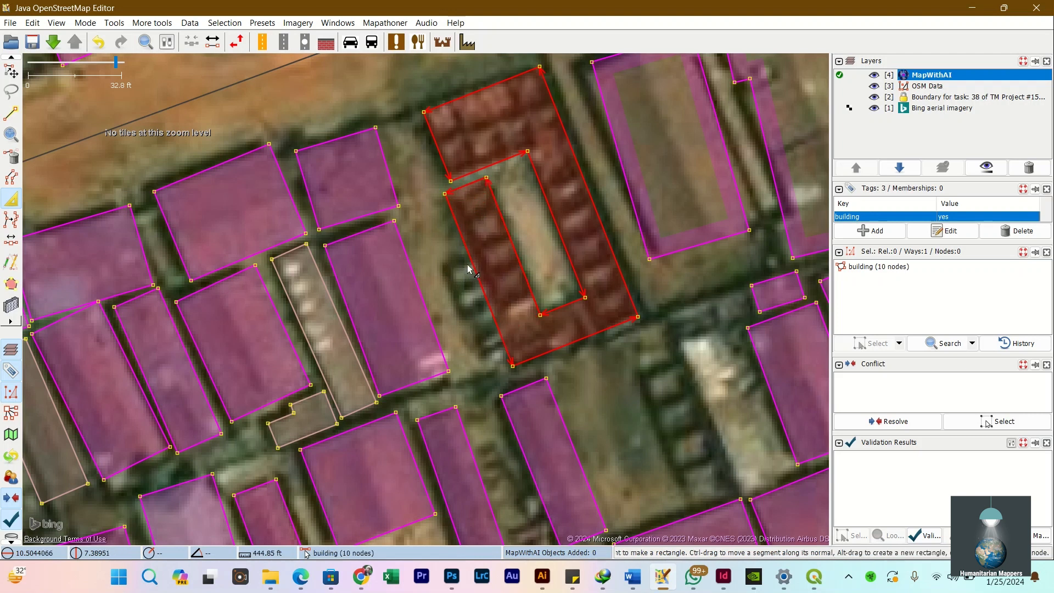
double_click(472, 260)
drag(468, 255, 477, 252)
drag(483, 300, 510, 339)
Step: Change the courtyard building's building tag value to construction
scroll(543, 301, down, 2)
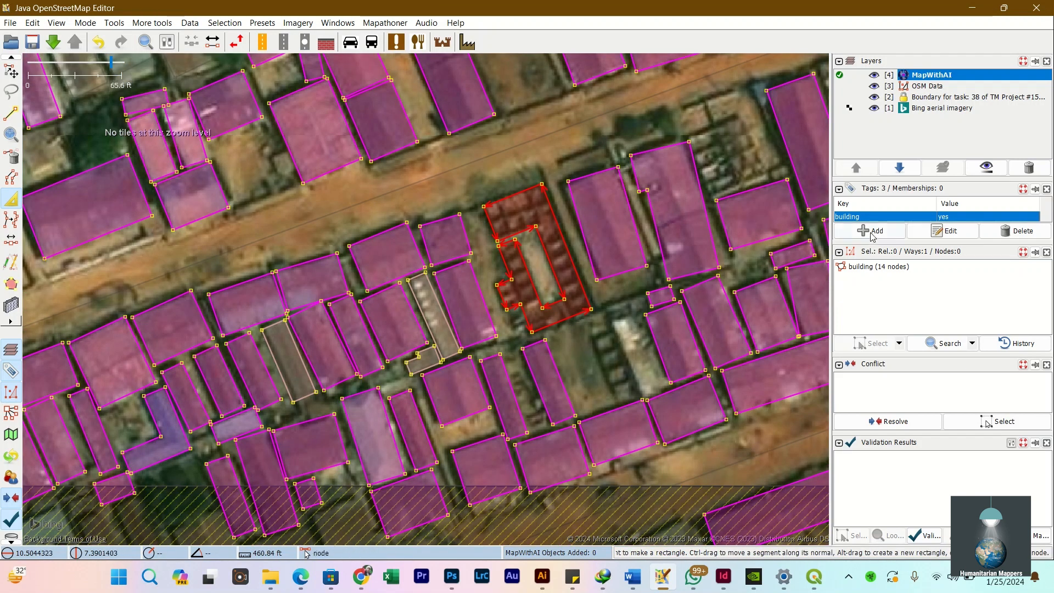
click(940, 232)
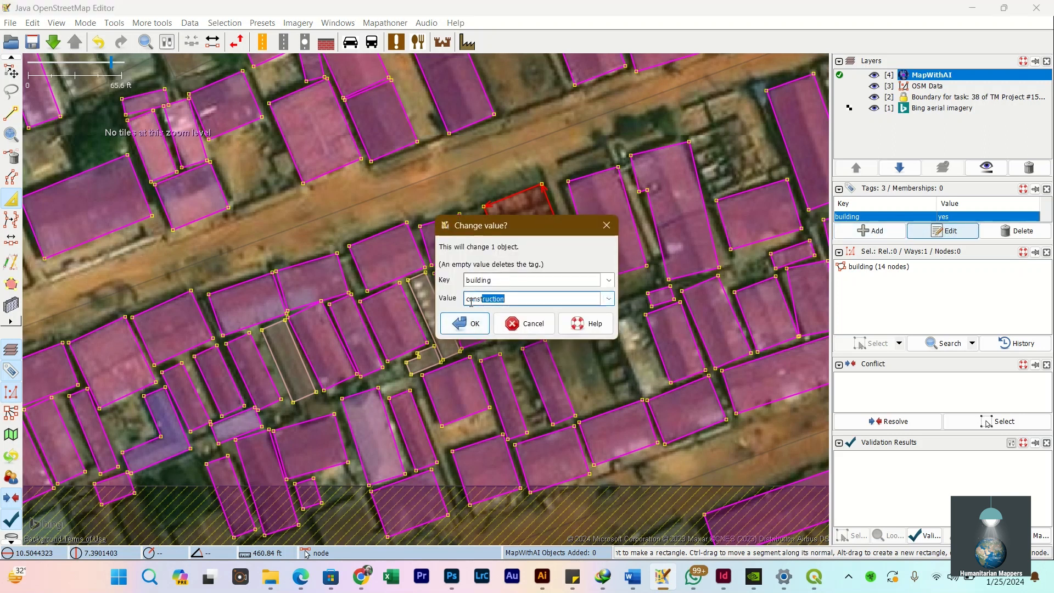
click(464, 324)
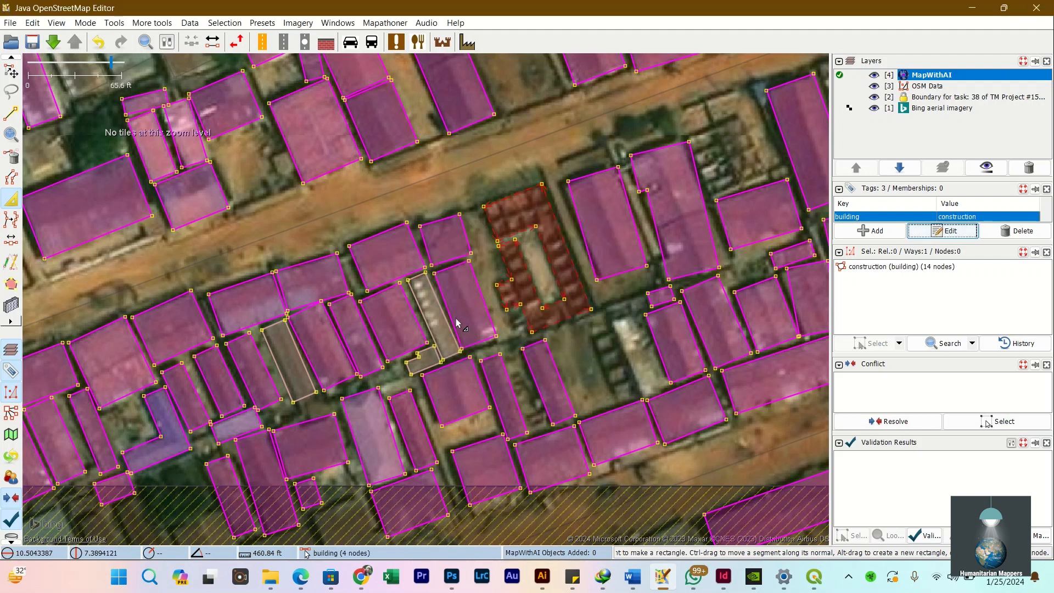
Step: Draw a rectangular building around the four unroofed rooms southeast of the courtyard building
scroll(540, 251, down, 3)
scroll(549, 253, up, 6)
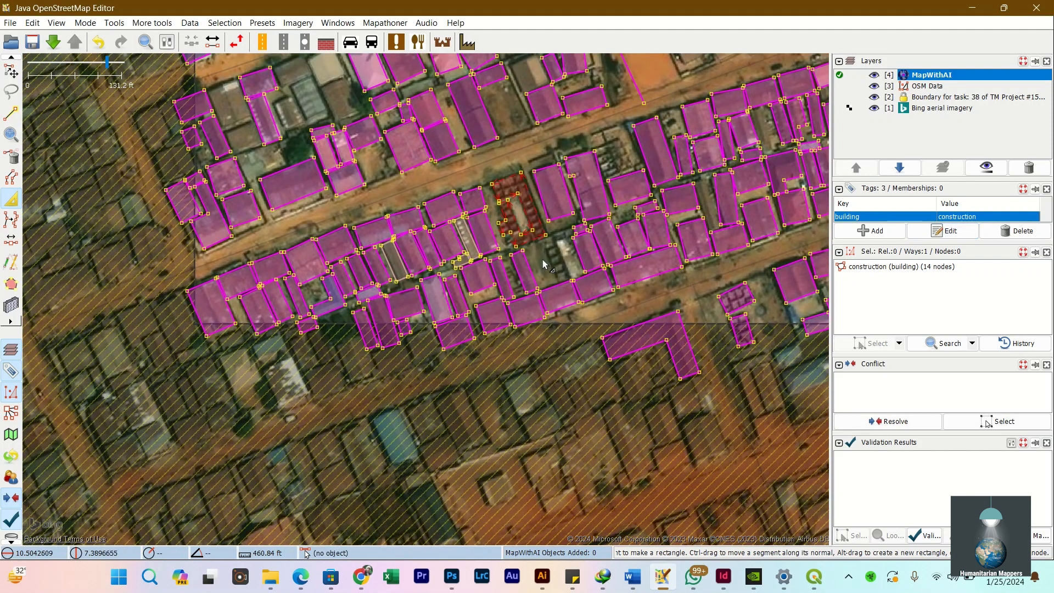
key(b)
mouse_move(564, 234)
mouse_down()
mouse_move(494, 201)
mouse_move(383, 182)
mouse_up()
click(354, 167)
click(450, 391)
click(540, 353)
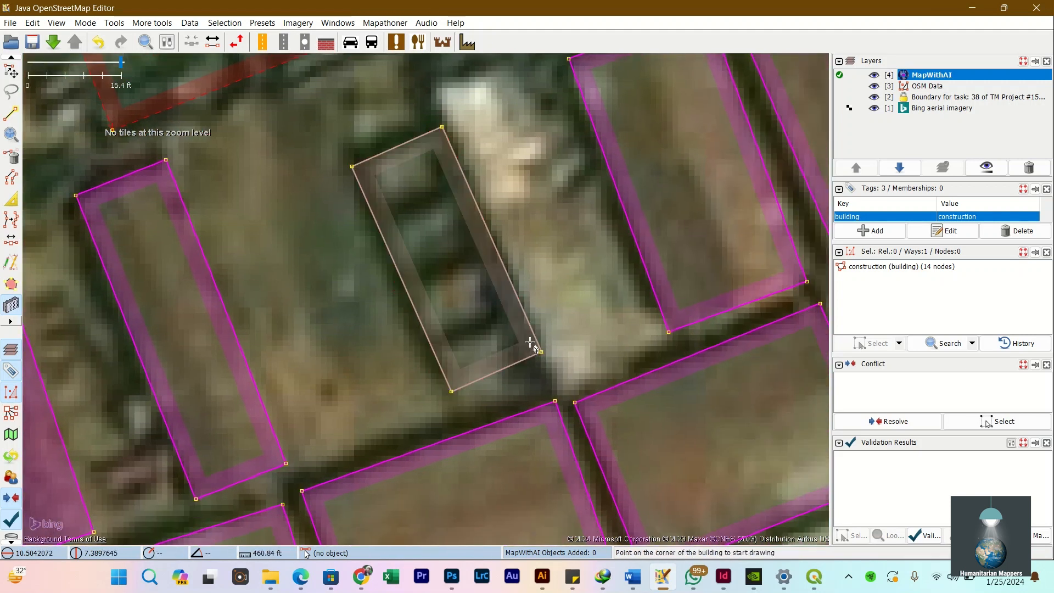
Step: Set the building tag of the new four-room rectangle to construction
key(s)
click(518, 301)
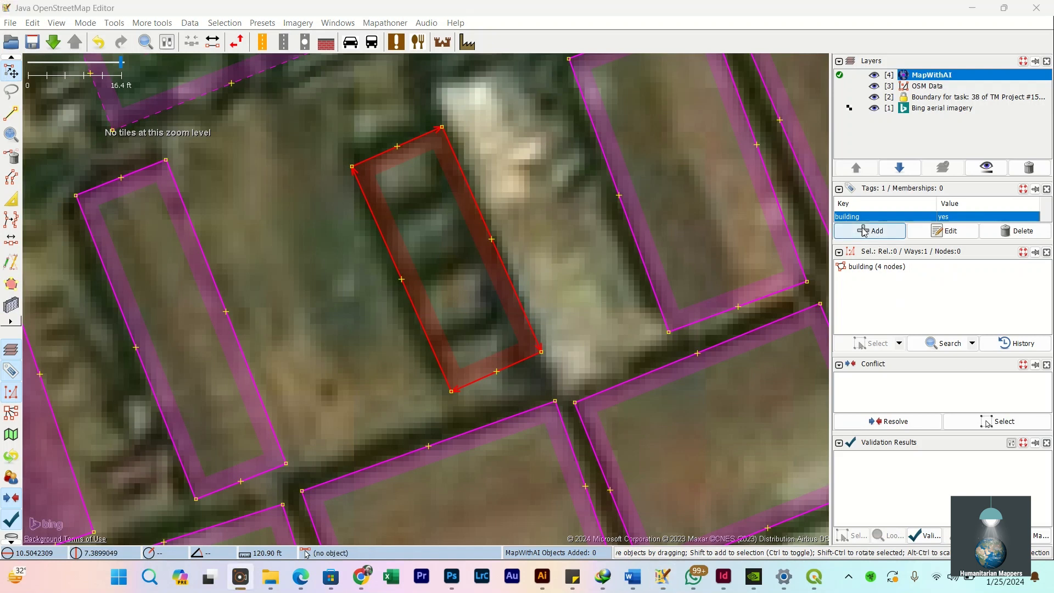
click(945, 231)
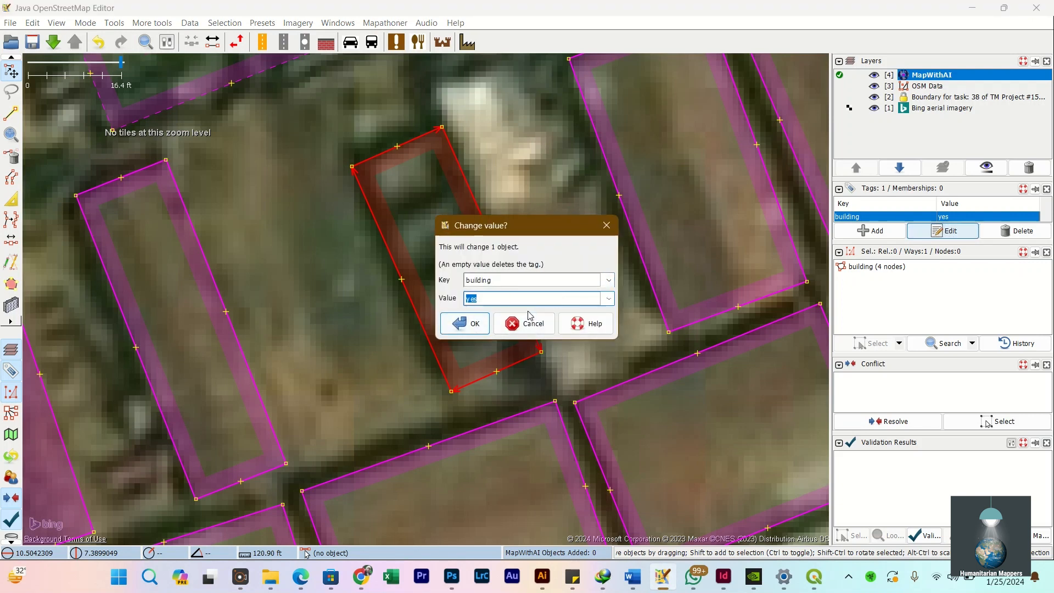
click(473, 323)
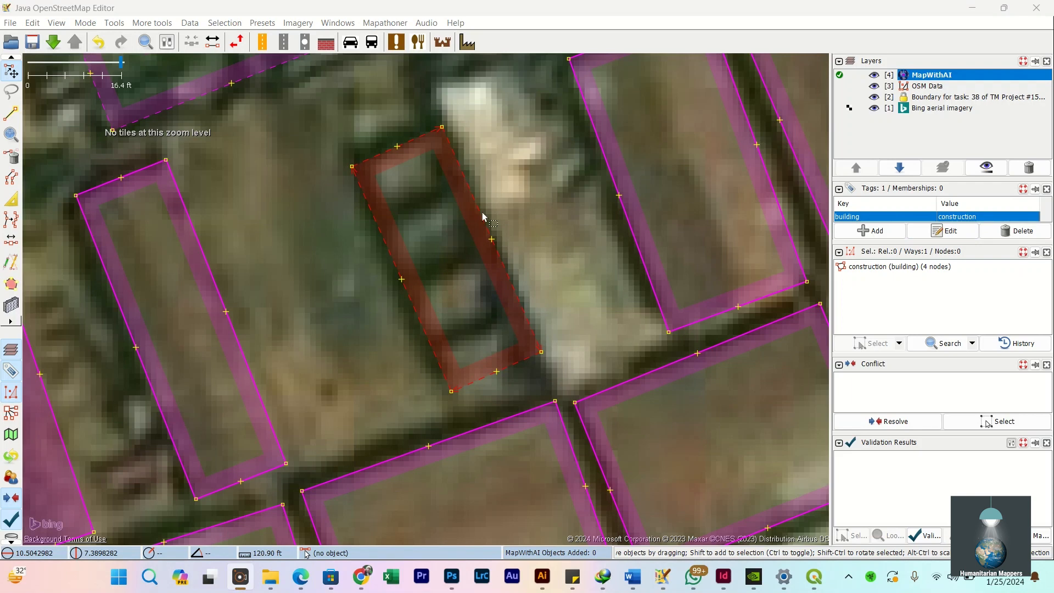
scroll(461, 242, down, 5)
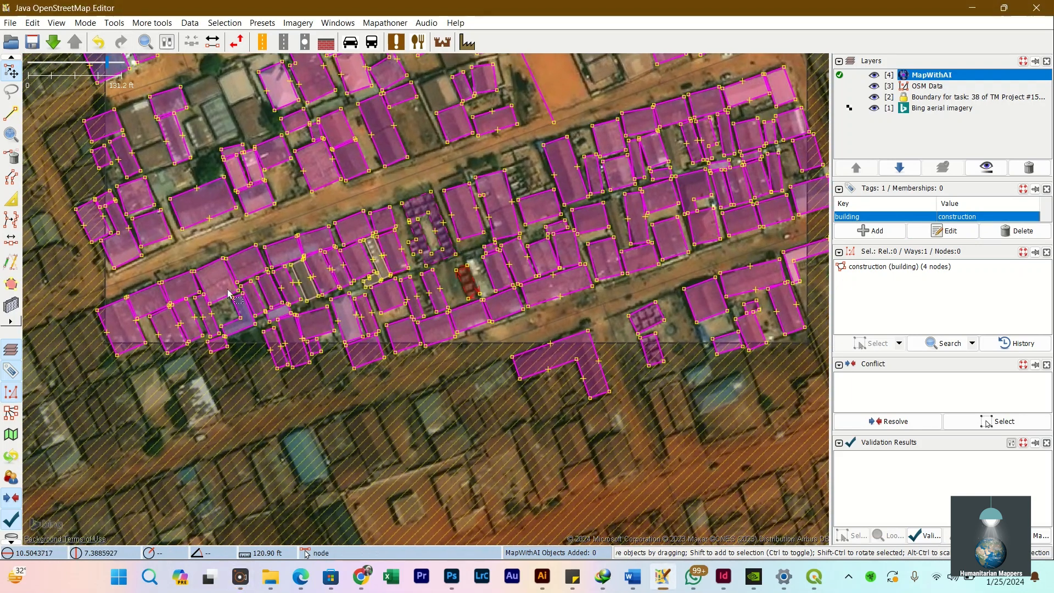
Step: Hide the MapWithAI layer and make OSM Data the active layer
drag(301, 274, 478, 346)
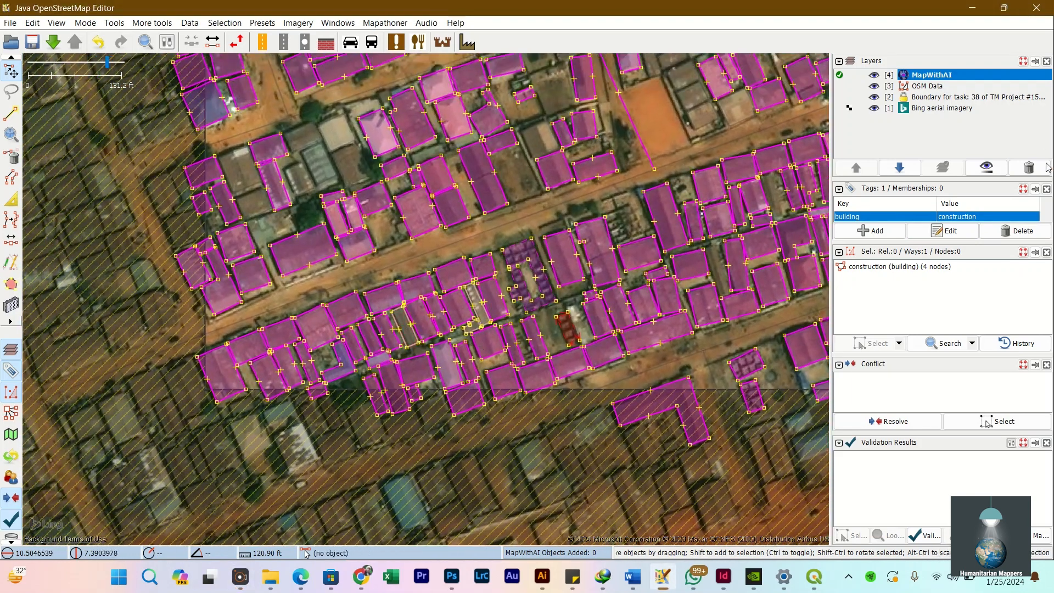
click(929, 86)
click(873, 77)
click(840, 86)
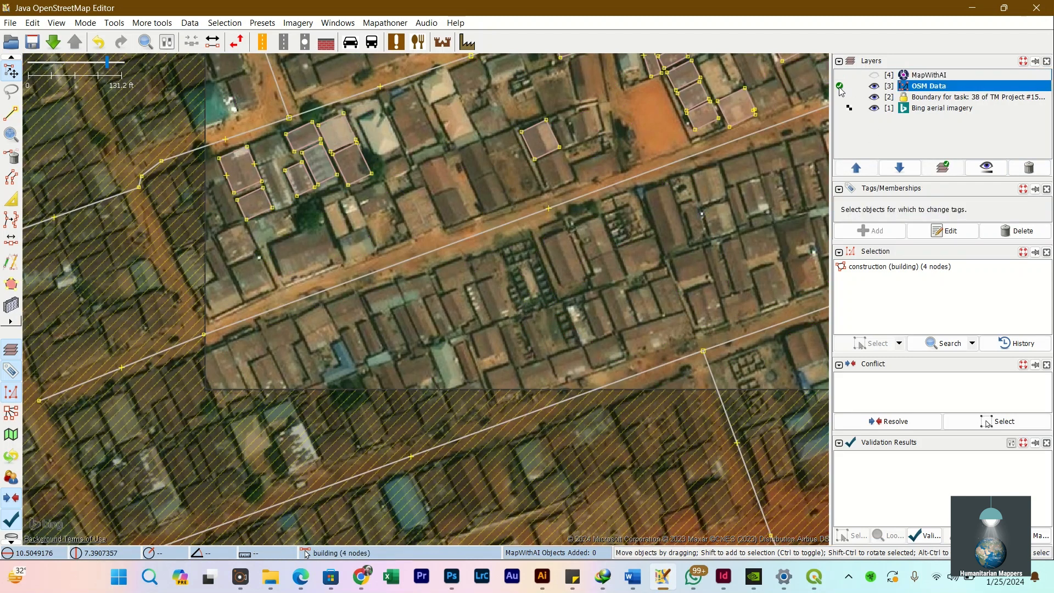
Step: Examine the existing OSM buildings and roads across the task area, and make the MapWithAI layer visible and active again
drag(649, 165, 497, 303)
scroll(479, 290, down, 2)
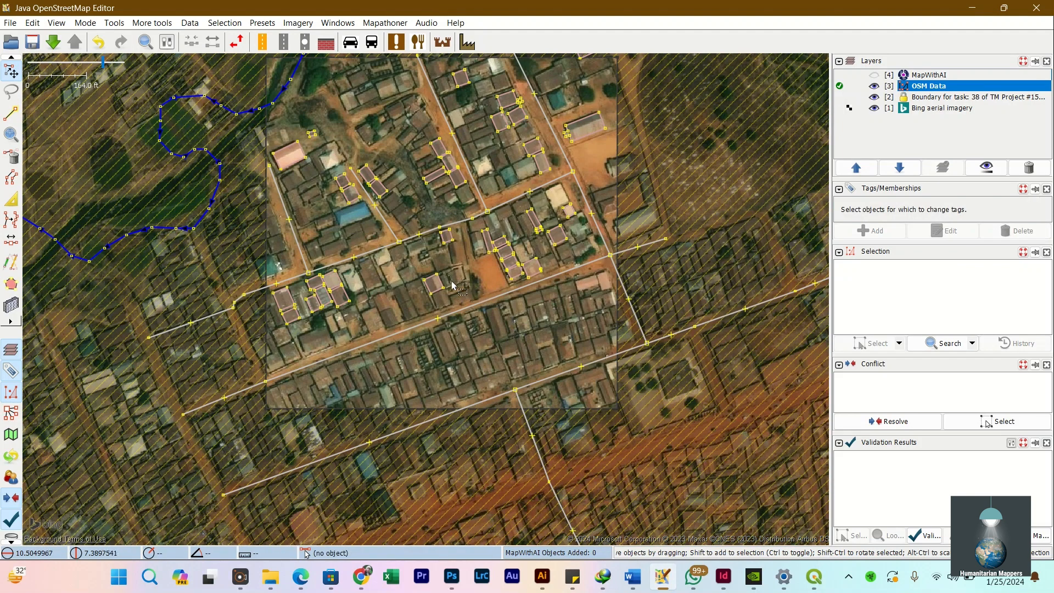
drag(421, 176, 396, 232)
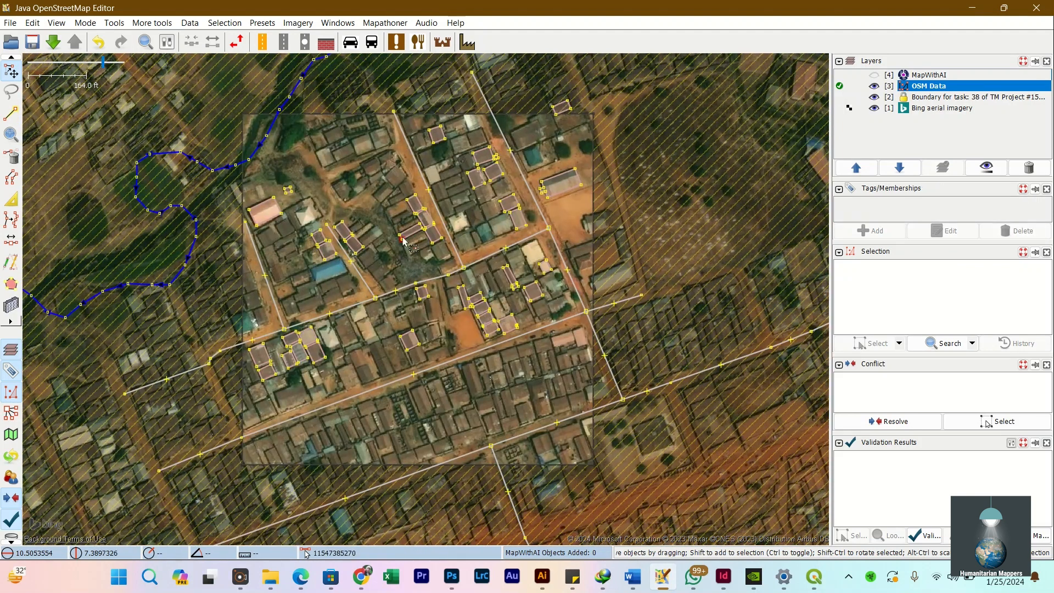
click(305, 323)
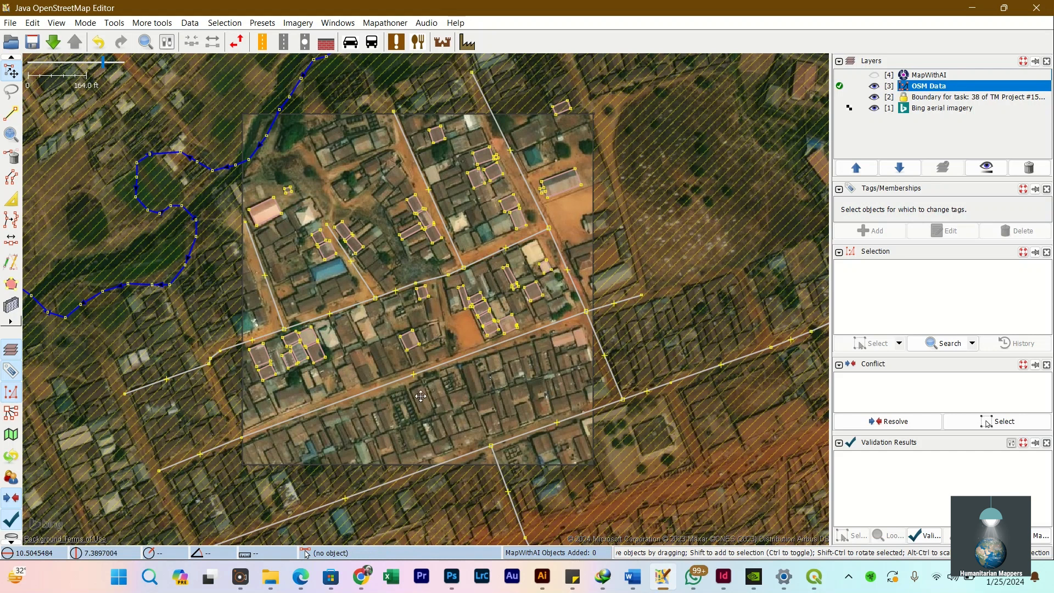
drag(421, 395, 418, 385)
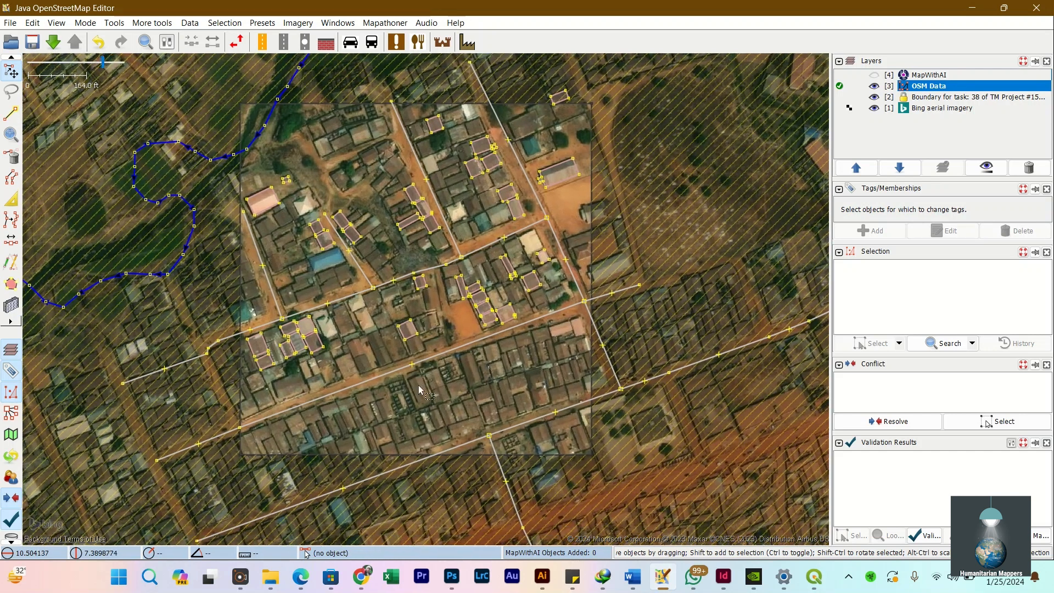
click(840, 76)
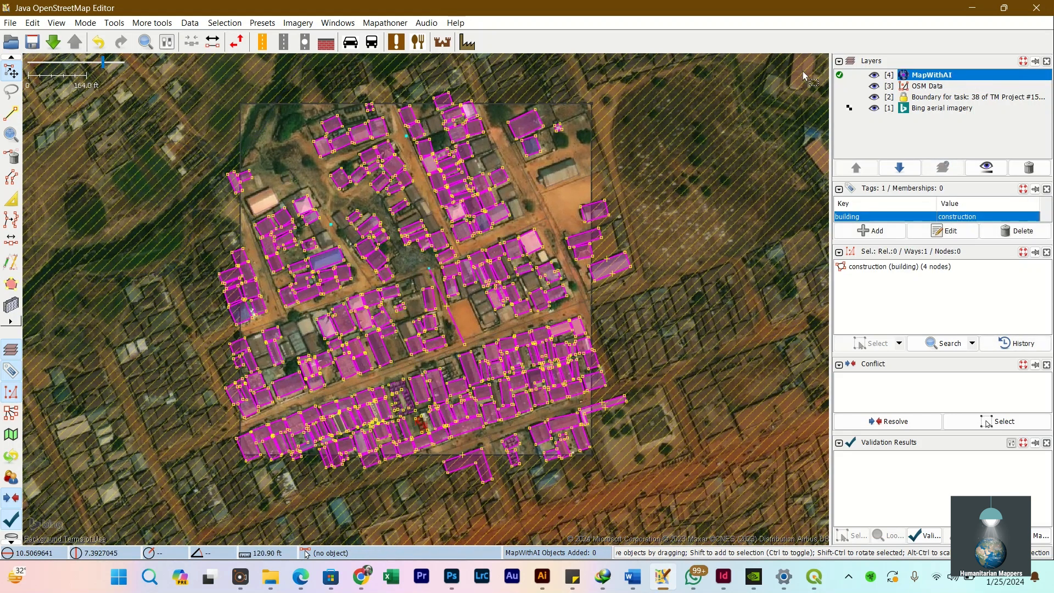
Step: View the existing features with OSM Data as the active layer, and make MapWithAI the active layer again
click(840, 86)
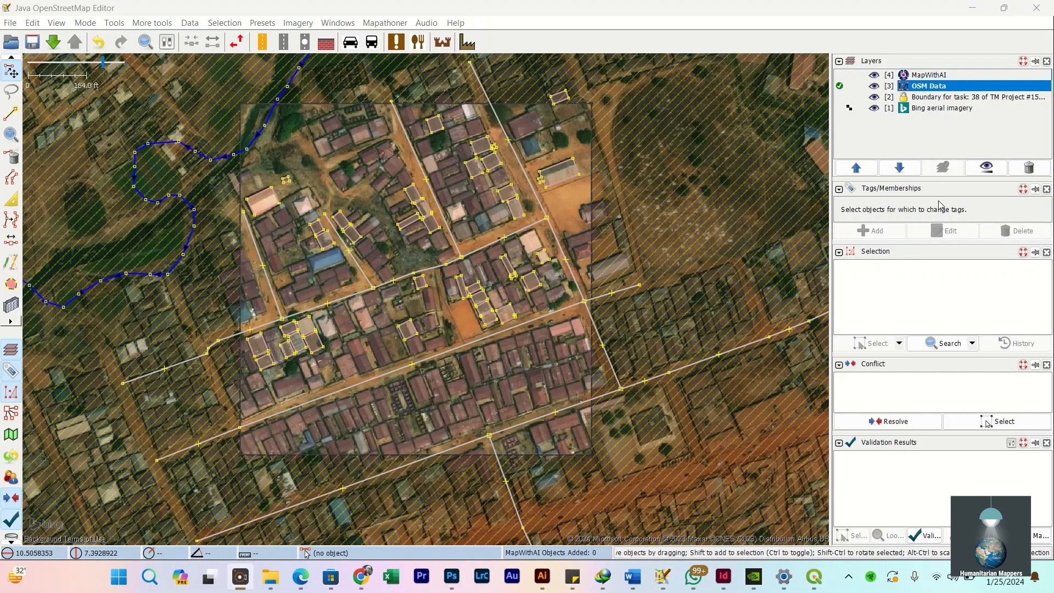
mouse_move(826, 77)
mouse_down()
mouse_move(911, 114)
mouse_move(1008, 93)
mouse_up()
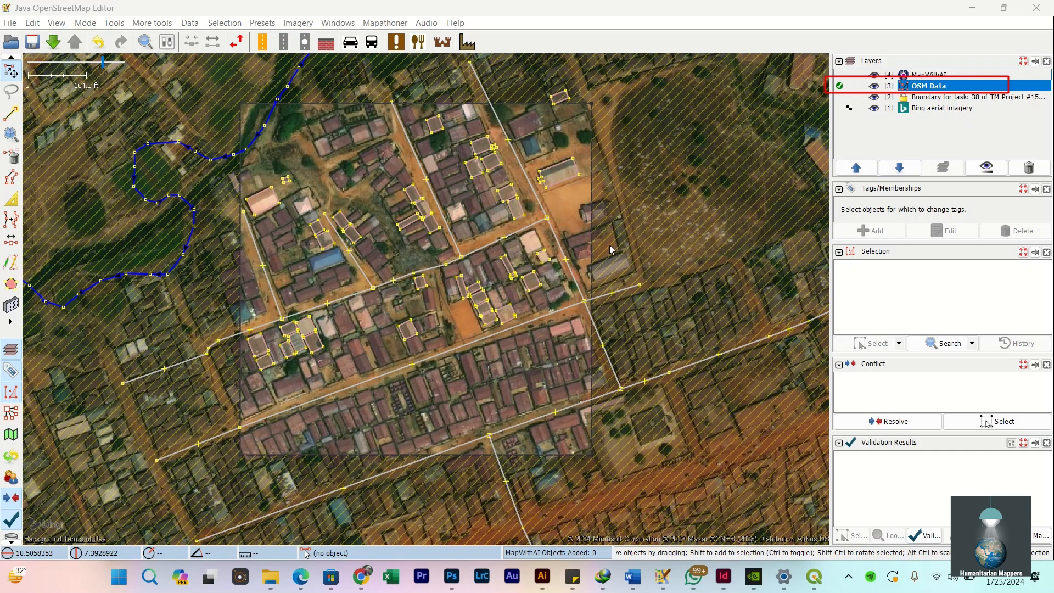
drag(768, 134, 824, 89)
drag(850, 34, 902, 75)
click(988, 241)
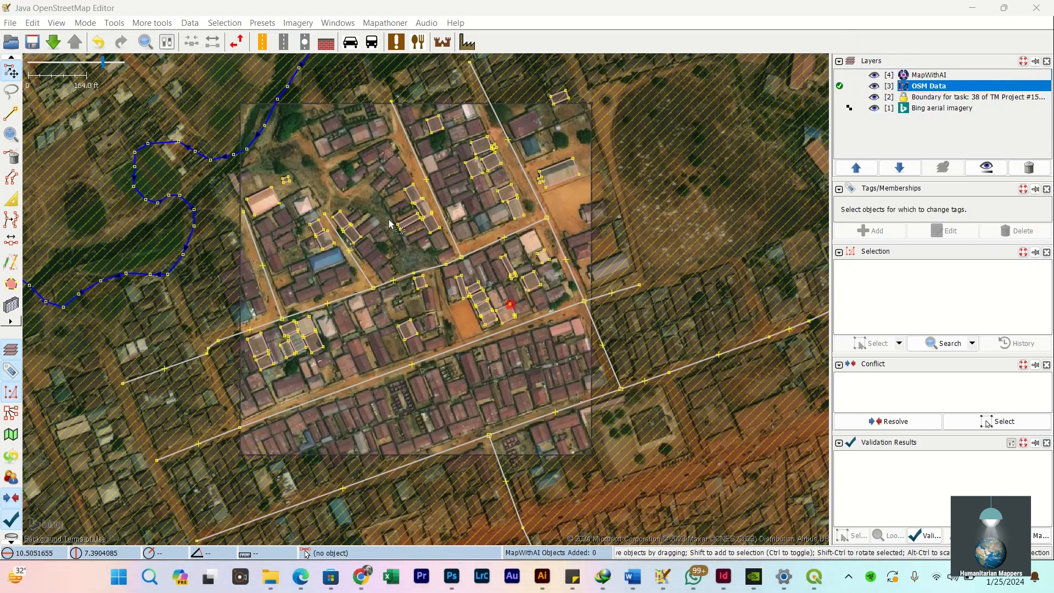
click(839, 75)
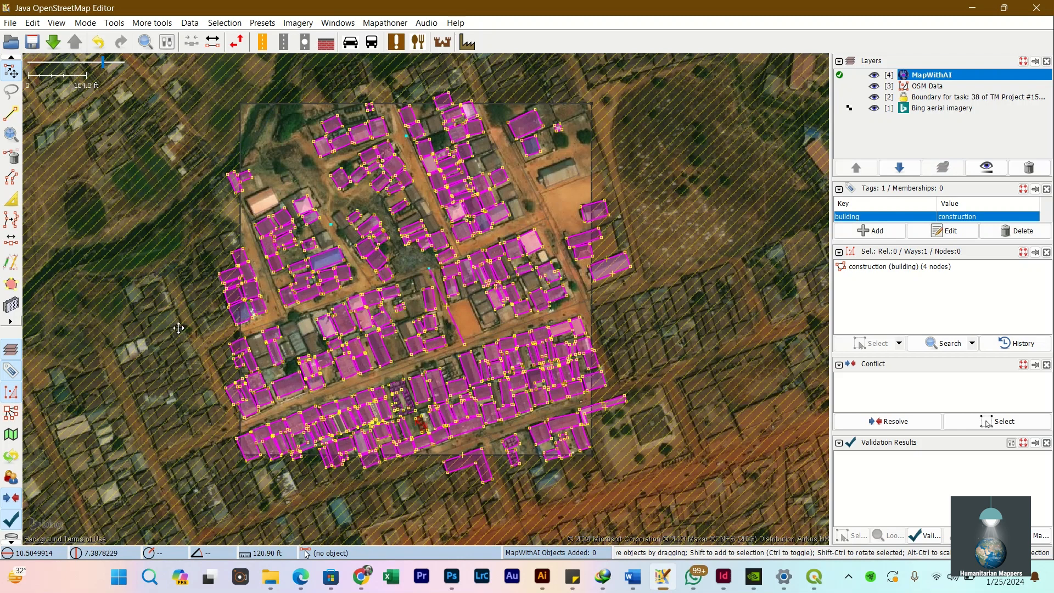
Step: Select the MapWithAI buildings in the southwest corner of the task area and add them to the OSM Data layer
drag(175, 324, 199, 183)
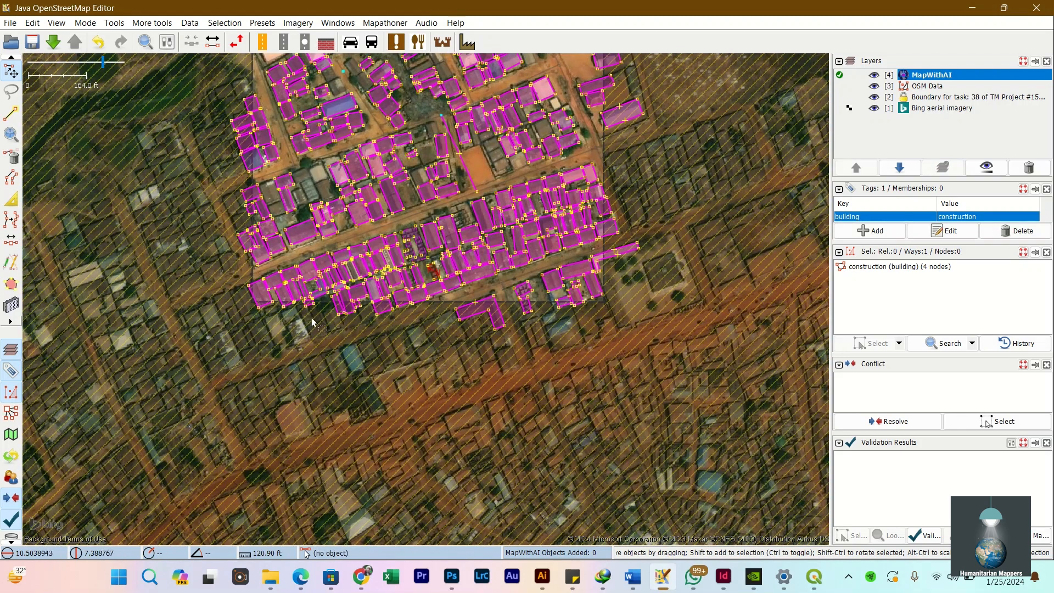
drag(346, 328, 248, 275)
drag(366, 353, 239, 256)
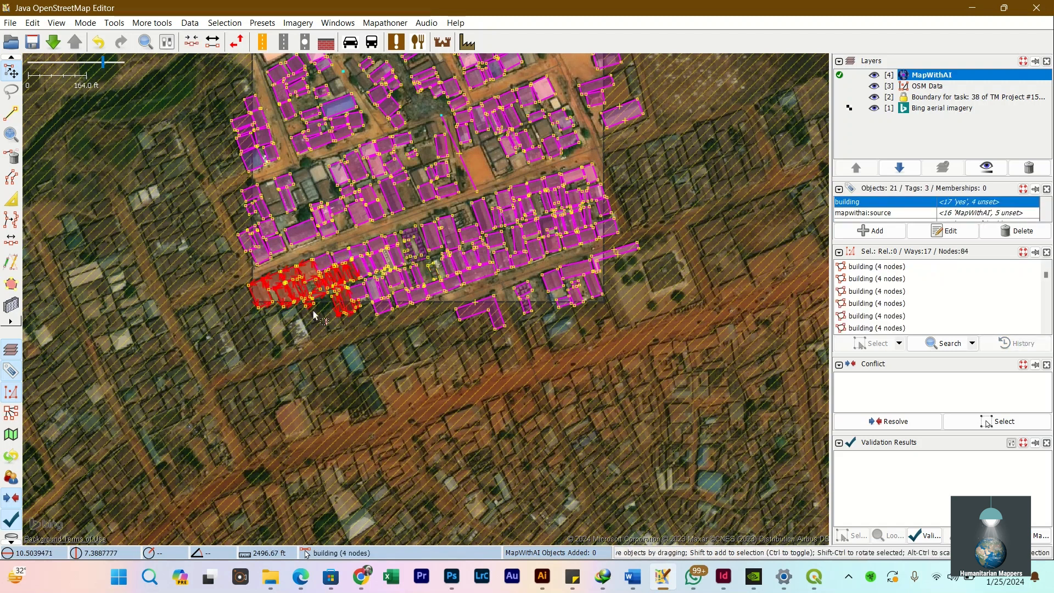
drag(393, 360, 219, 233)
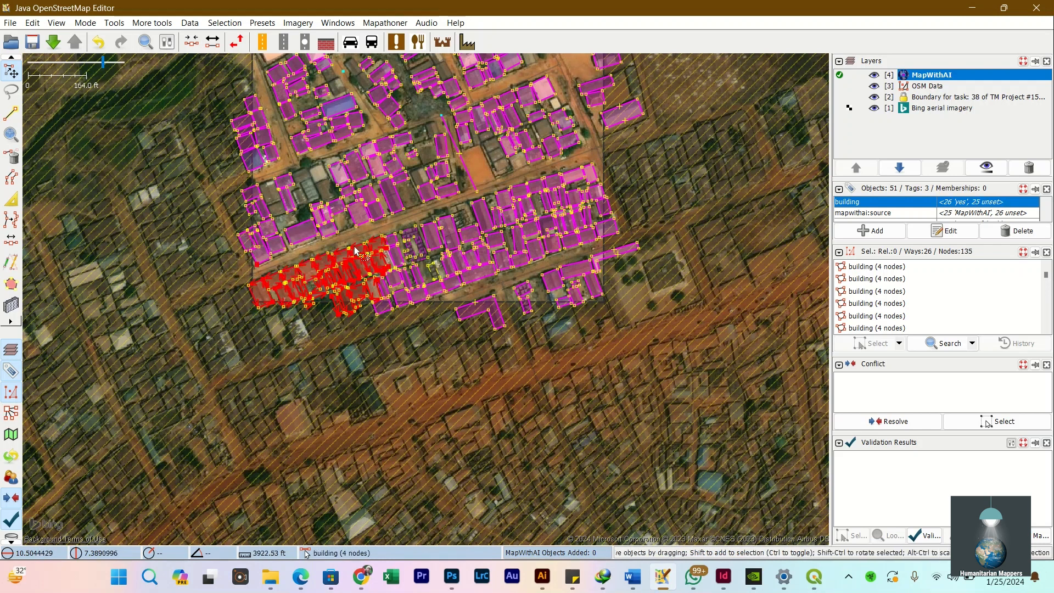
click(190, 23)
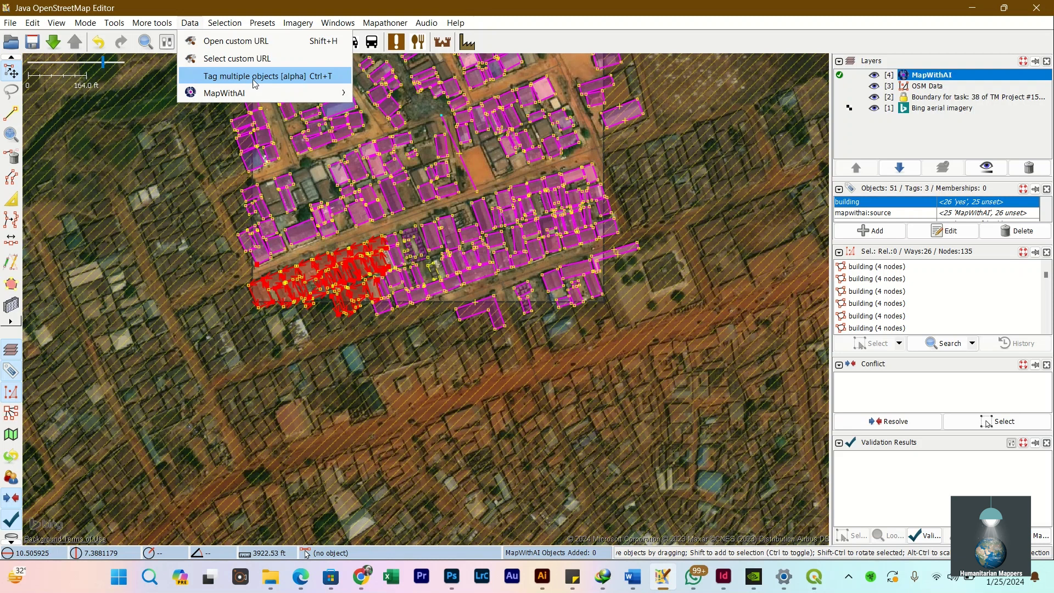
mouse_move(267, 93)
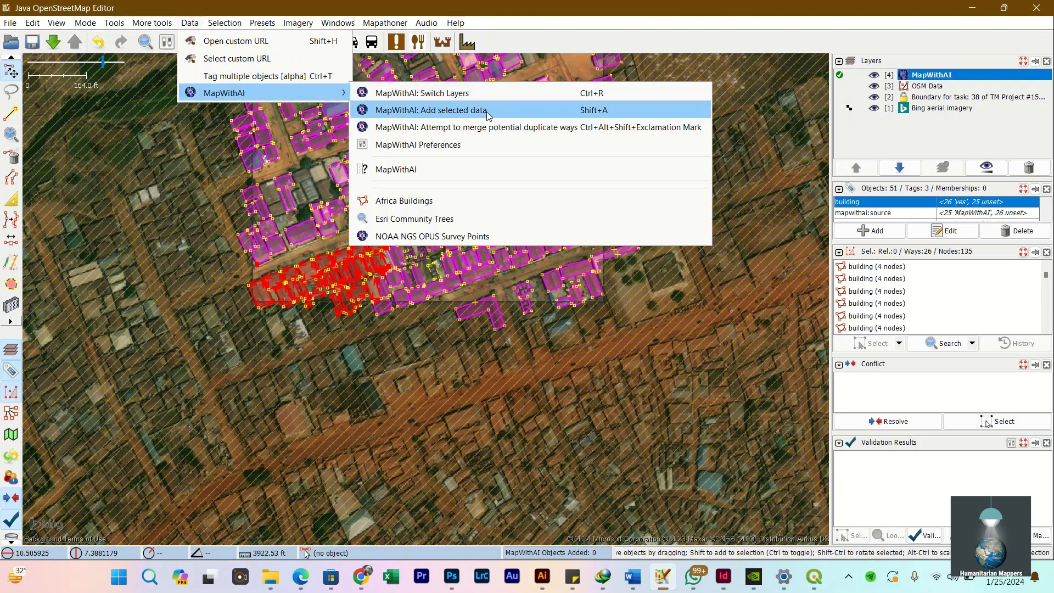
click(567, 114)
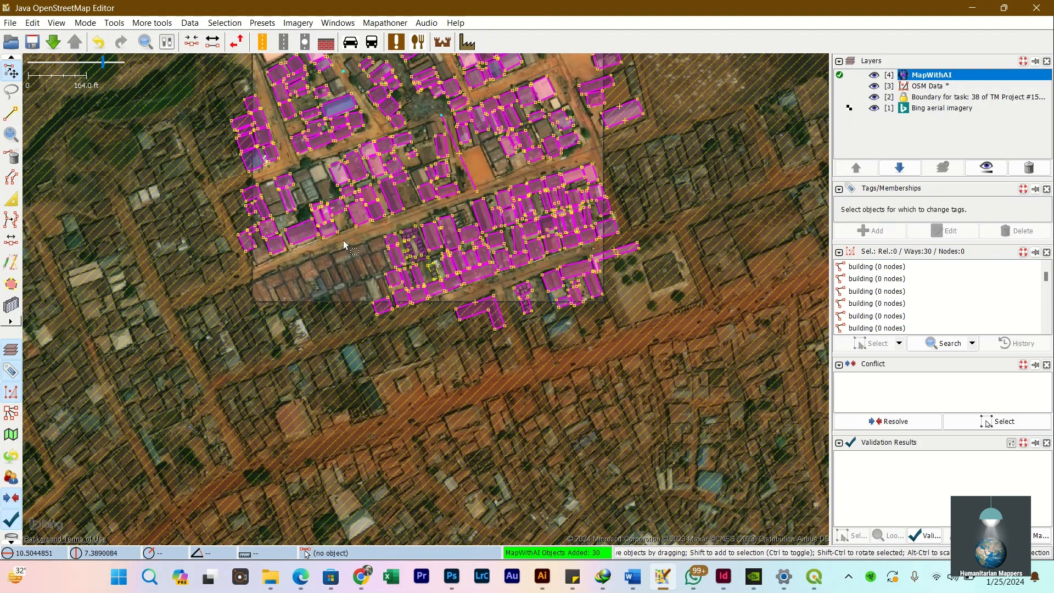
Step: Inspect the southwest buildings in the OSM Data layer, and make MapWithAI the active layer again
drag(223, 383, 327, 271)
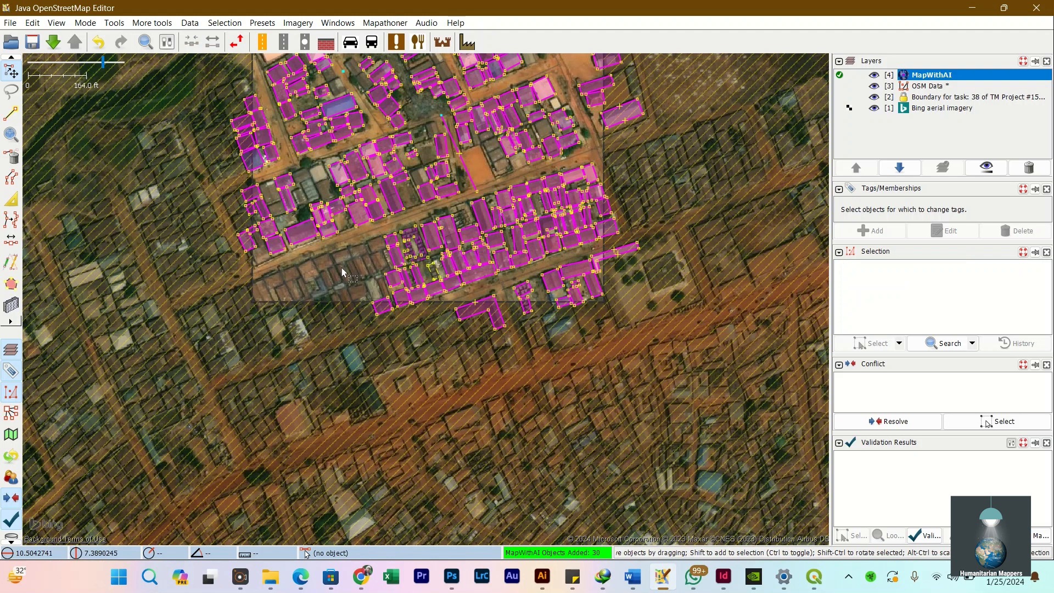
mouse_move(756, 128)
mouse_down()
mouse_move(863, 91)
mouse_move(831, 77)
mouse_up()
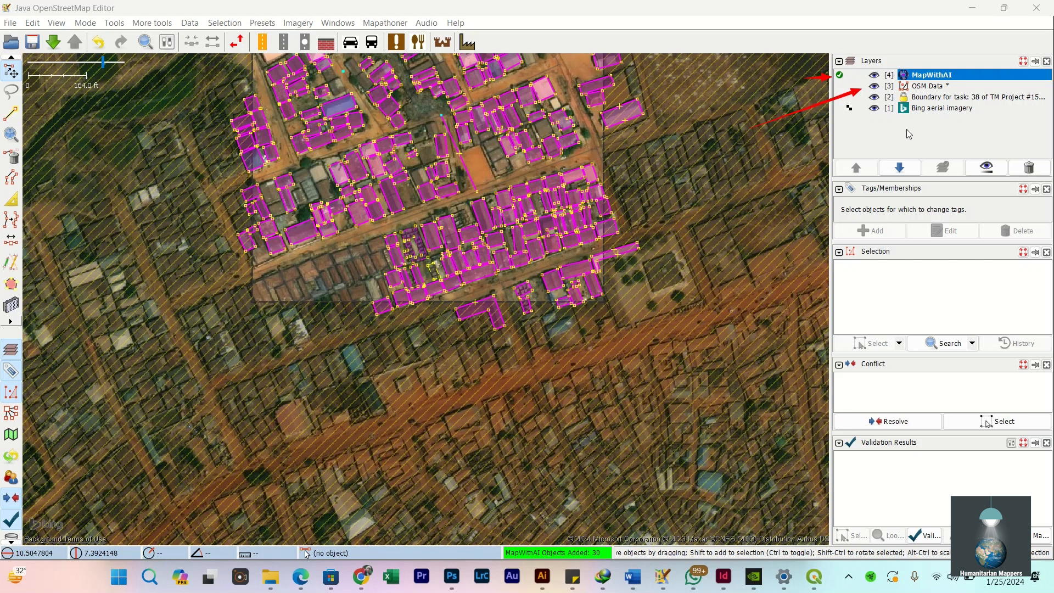
click(841, 86)
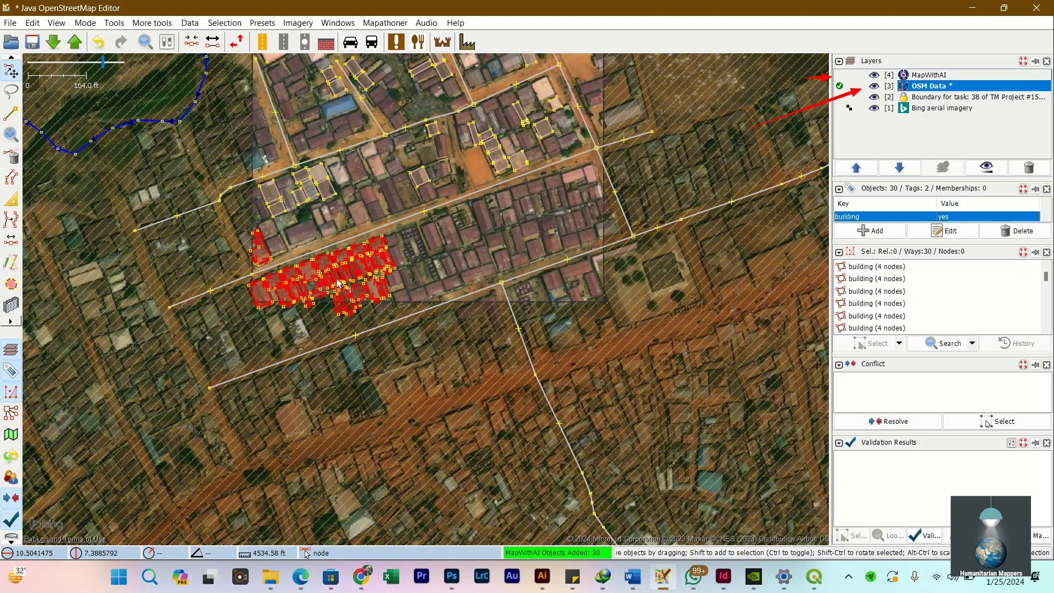
scroll(331, 277, up, 5)
scroll(383, 237, down, 5)
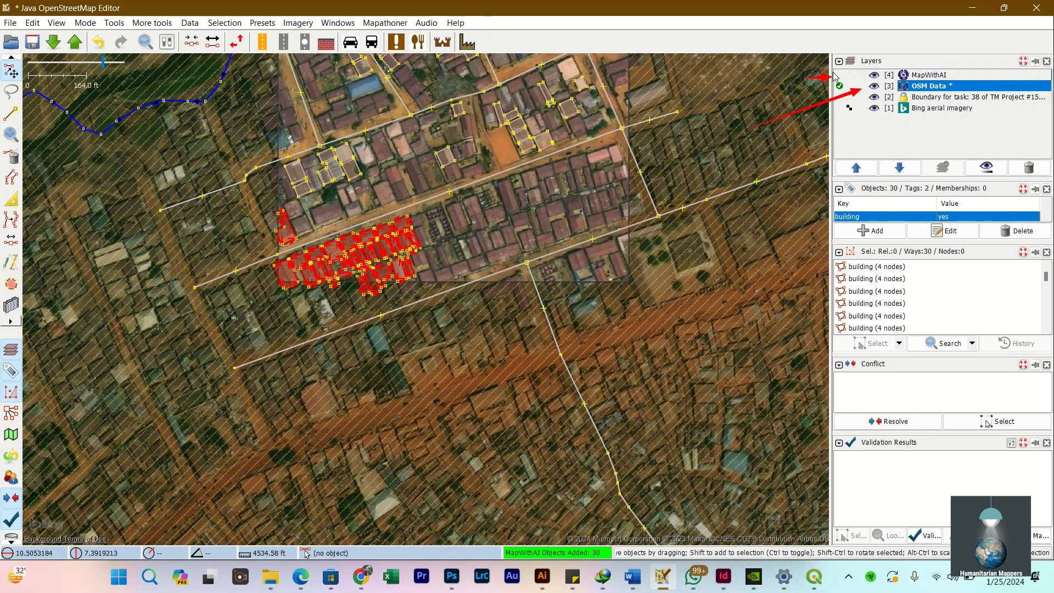
click(840, 75)
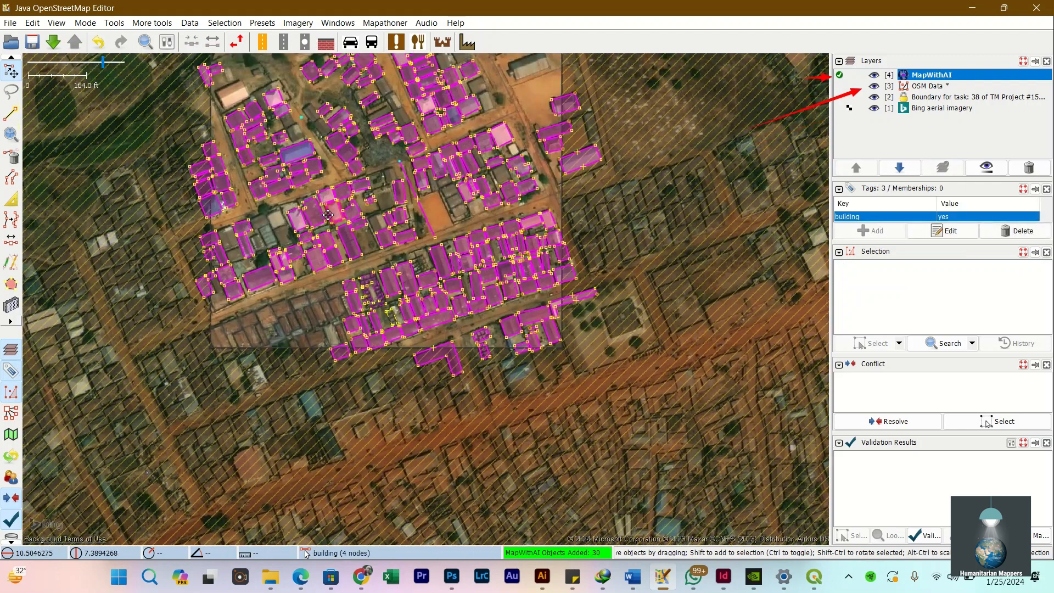
drag(327, 215, 324, 213)
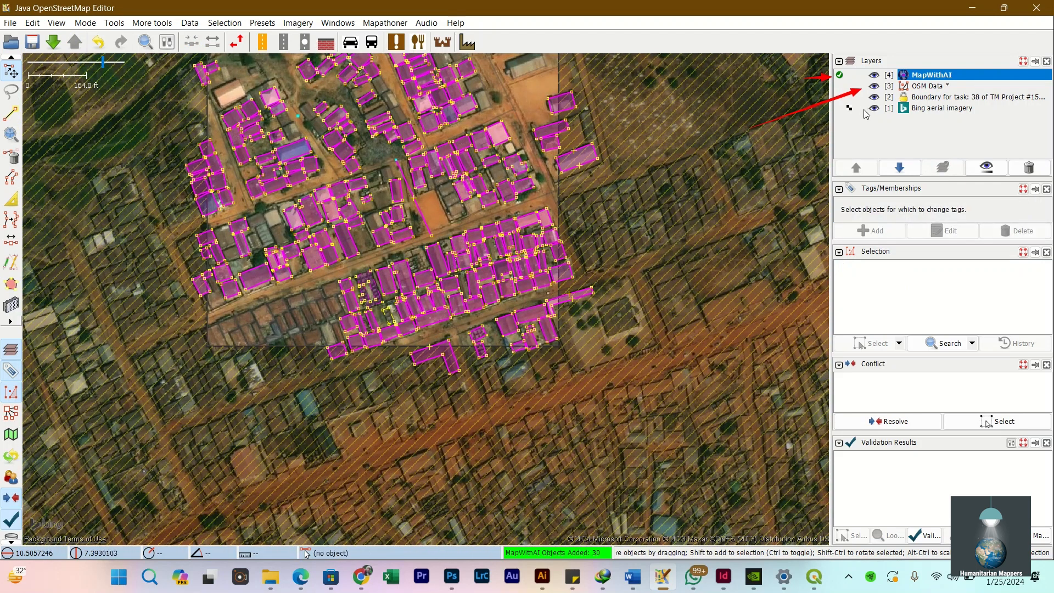
Step: Try to enable Automatically switch layers in the MapWithAI preferences, and close the preferences
click(191, 25)
mouse_move(219, 93)
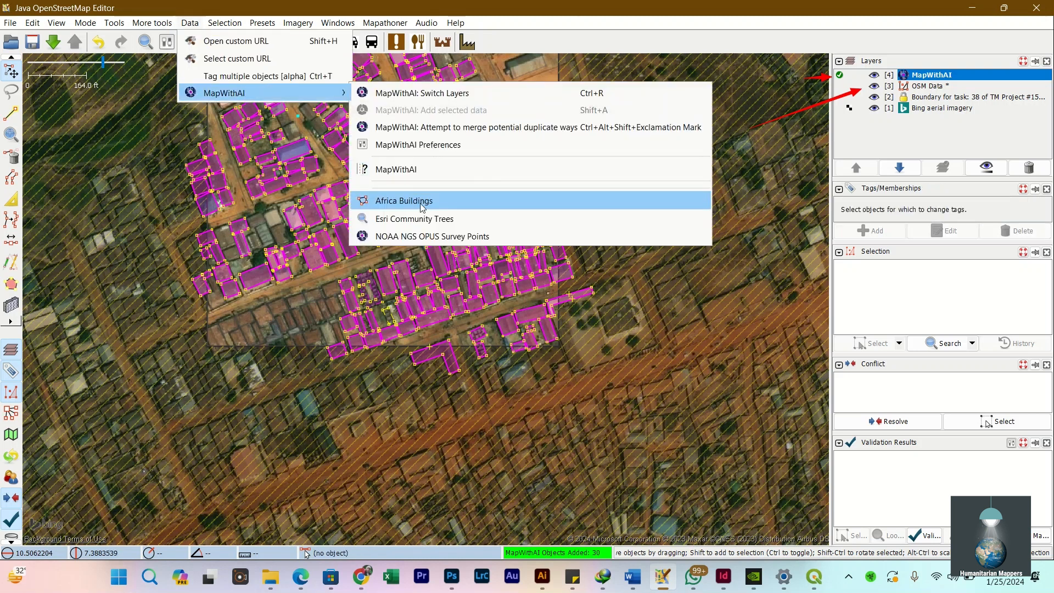
click(442, 146)
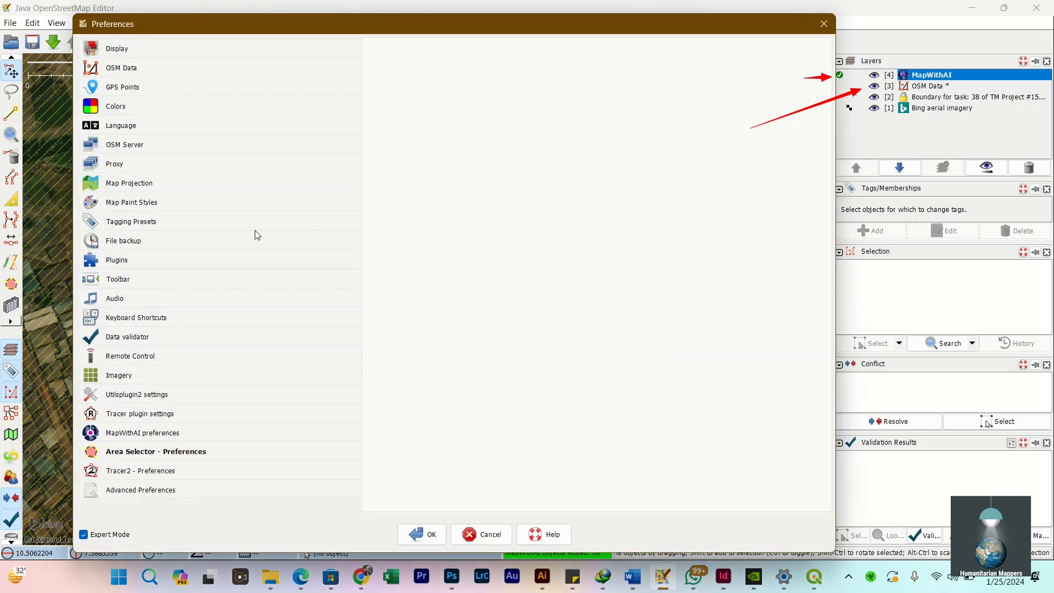
drag(440, 24, 354, 40)
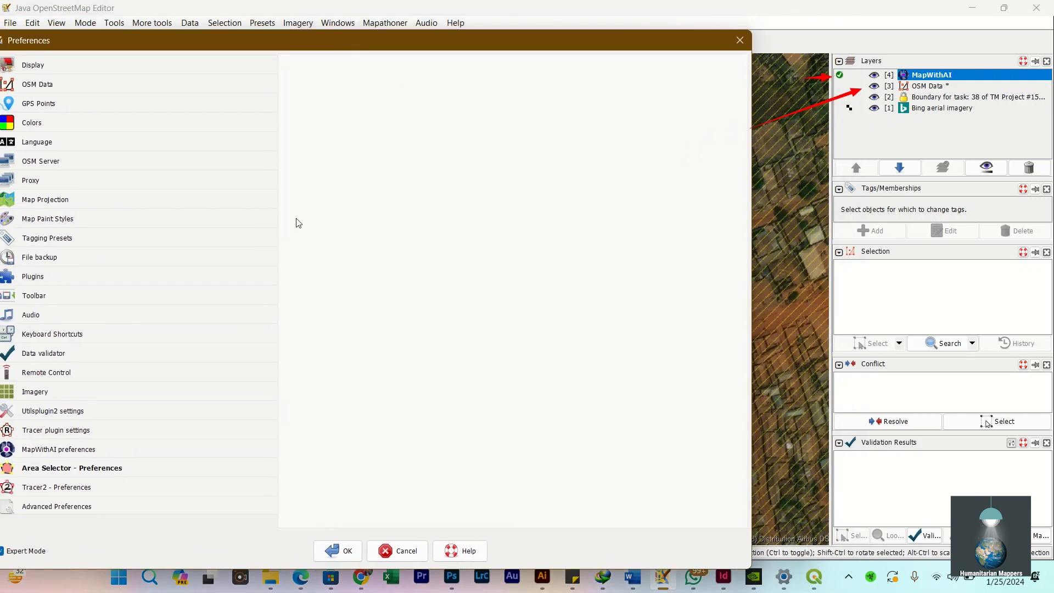
drag(336, 46, 365, 48)
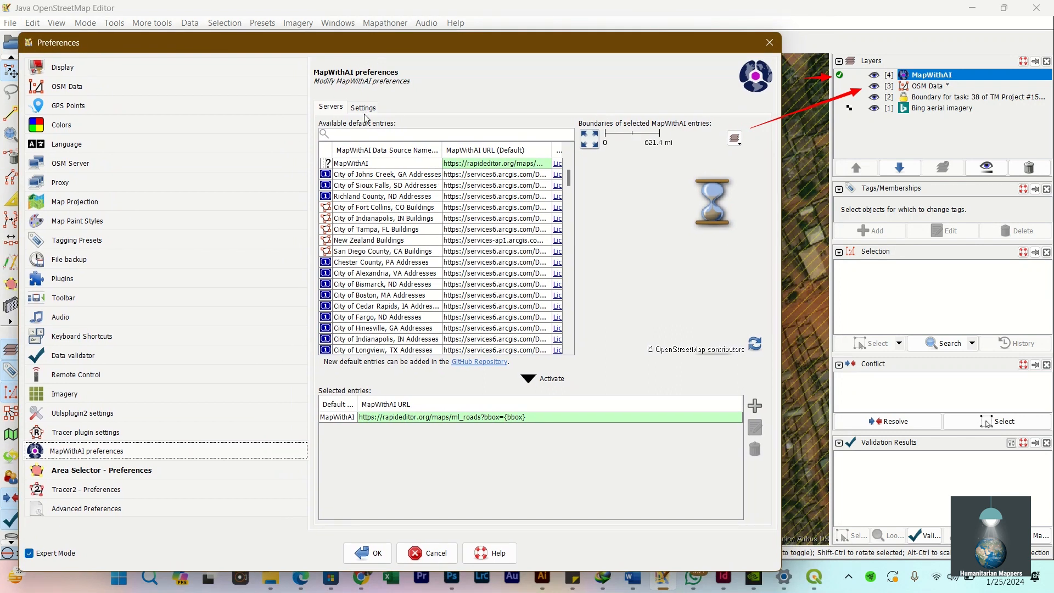
mouse_move(527, 48)
mouse_down()
mouse_move(385, 88)
mouse_move(372, 112)
mouse_move(380, 100)
mouse_up()
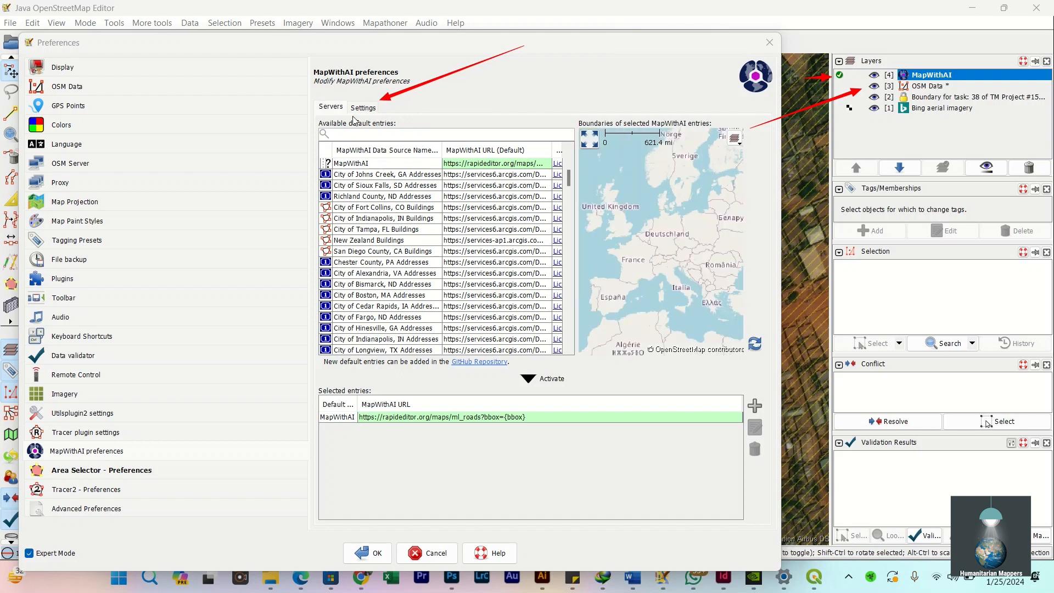
click(366, 107)
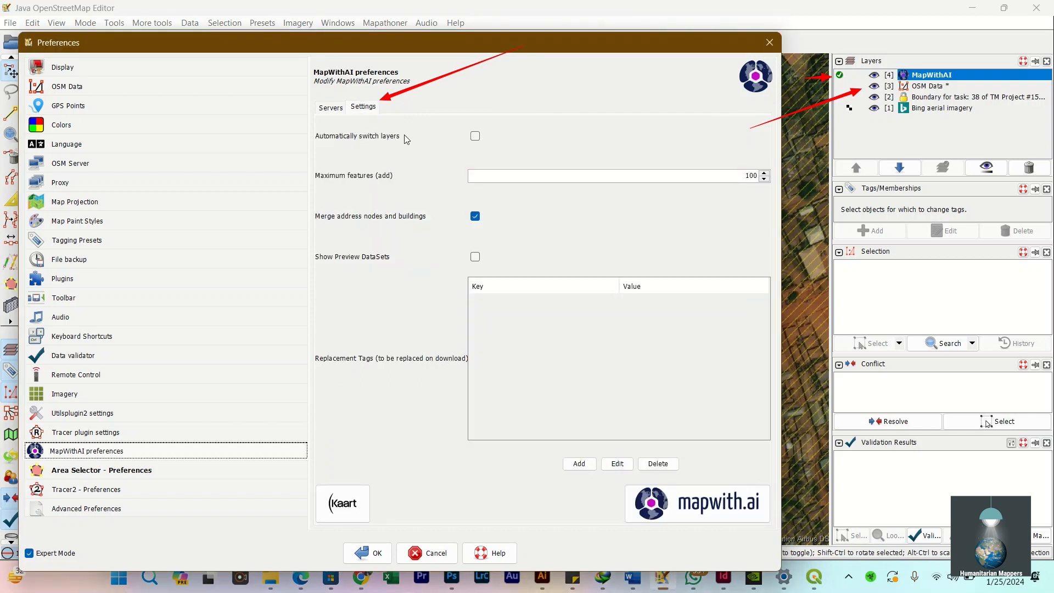
drag(590, 132, 483, 130)
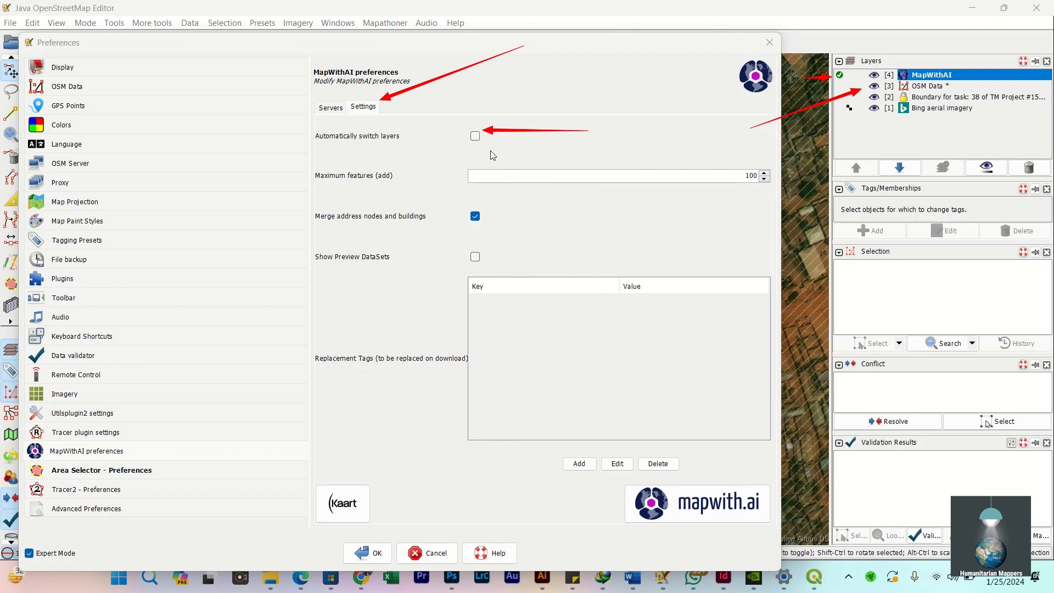
click(475, 137)
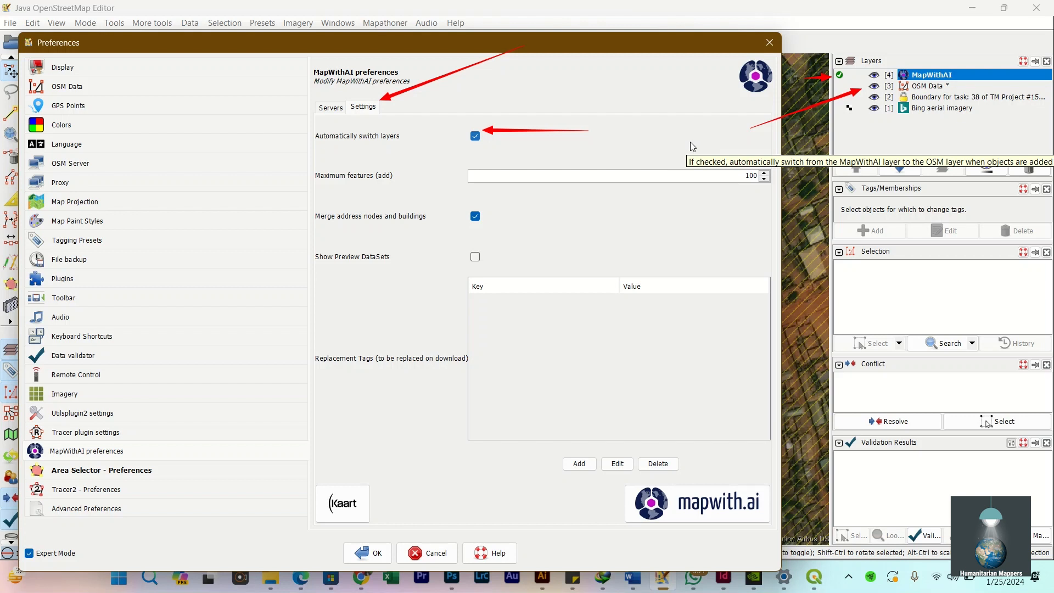
click(477, 135)
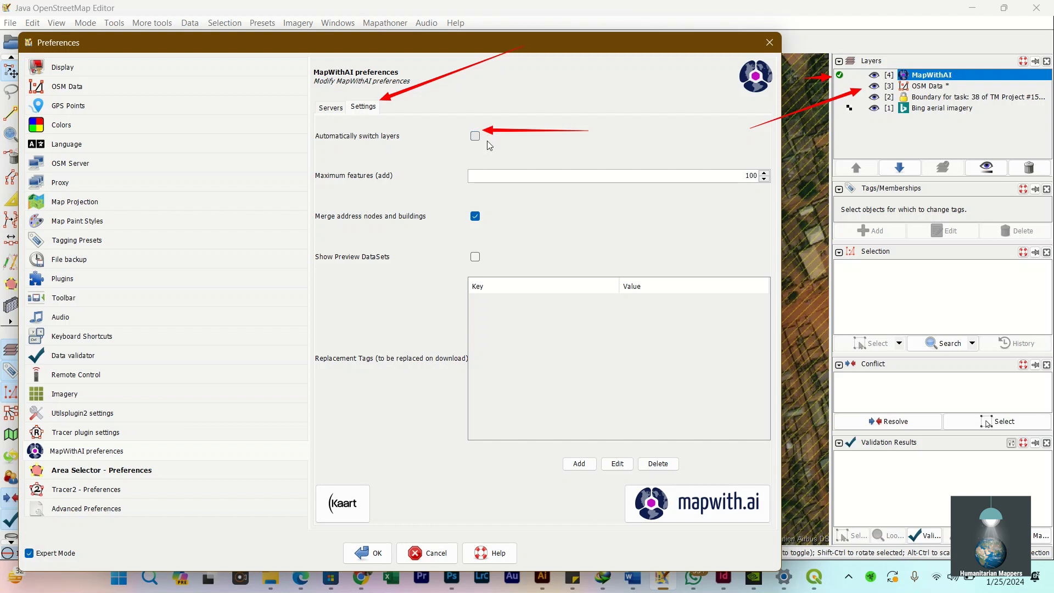
click(475, 136)
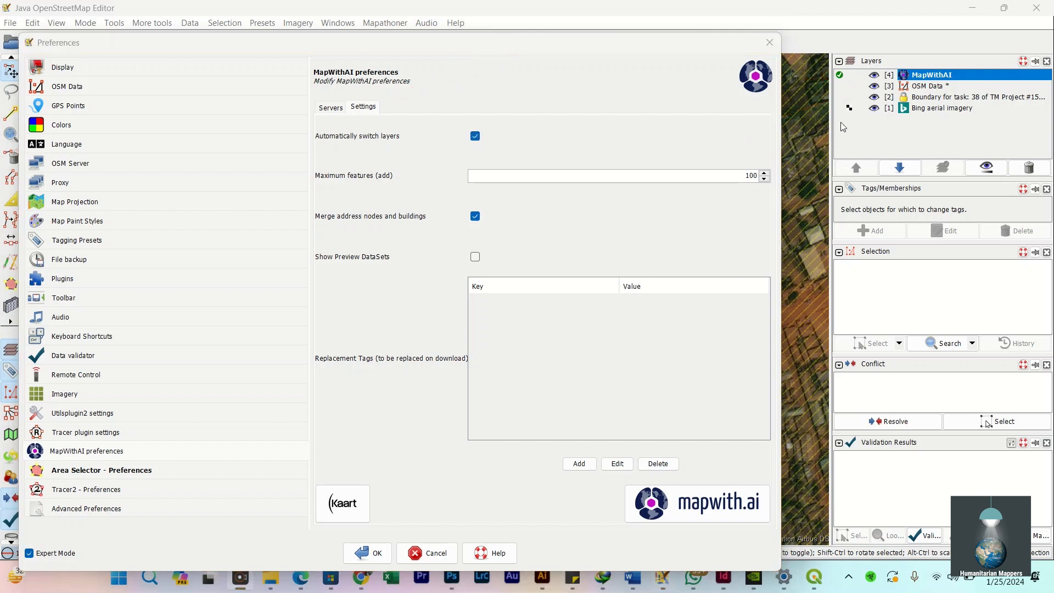
click(771, 45)
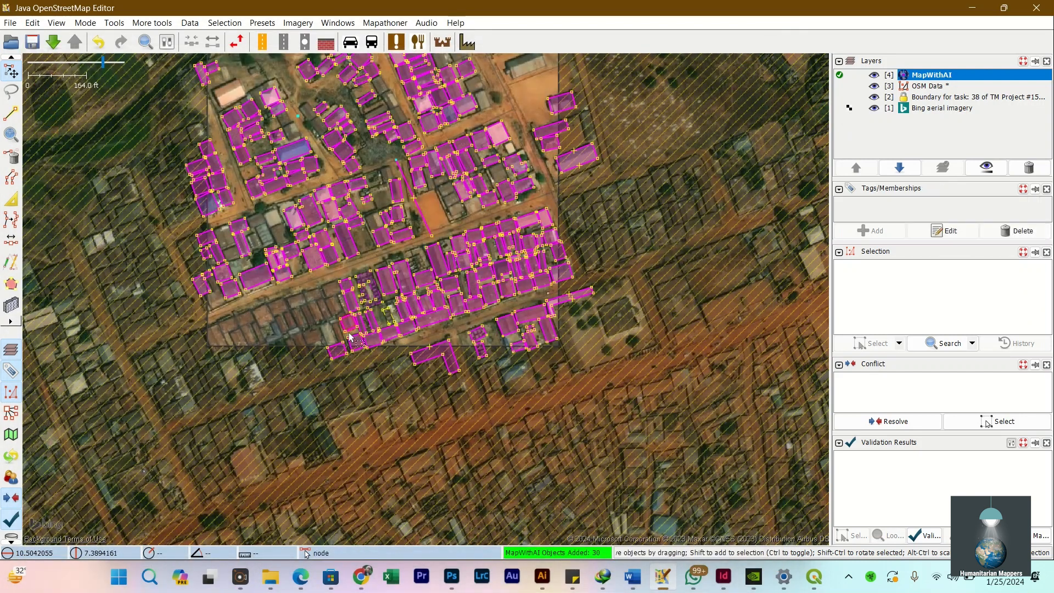
Step: Add the MapWithAI buildings just east of the cleared southwest block to OSM Data, check them there, and return to the MapWithAI layer
drag(406, 382, 318, 280)
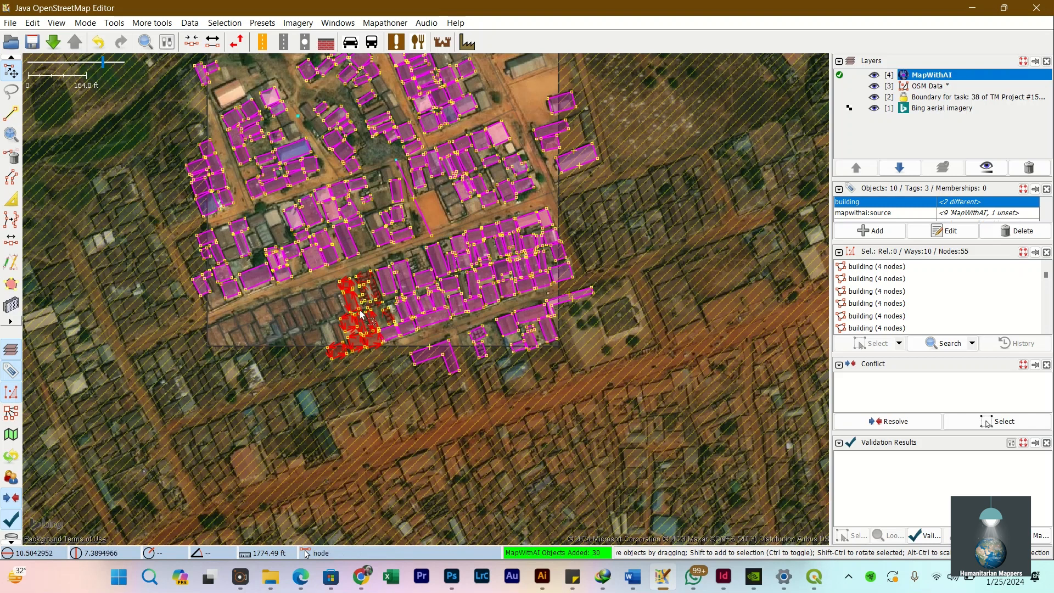
key(a)
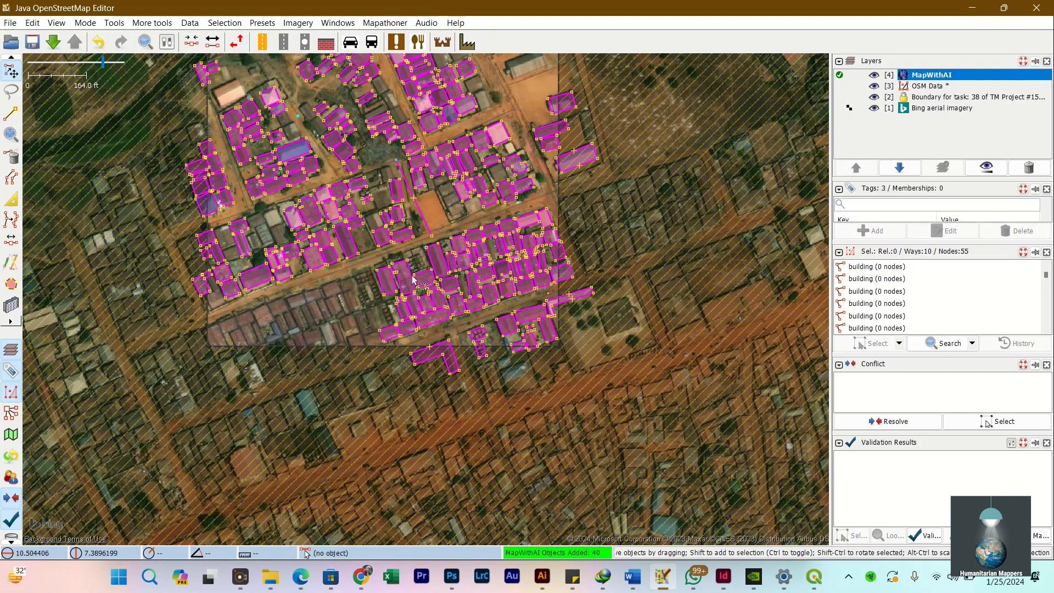
click(848, 86)
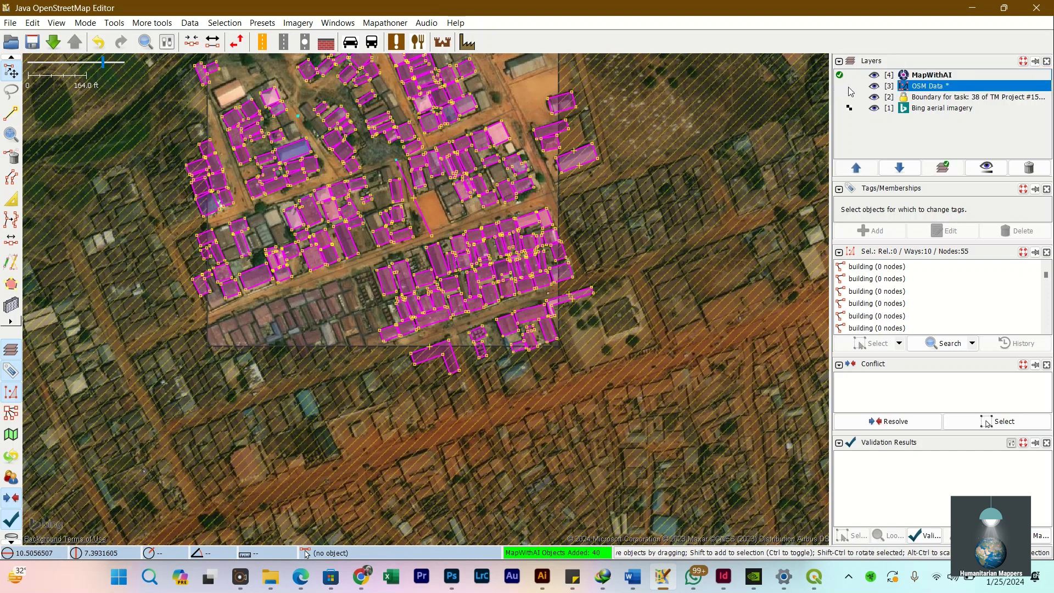
click(838, 86)
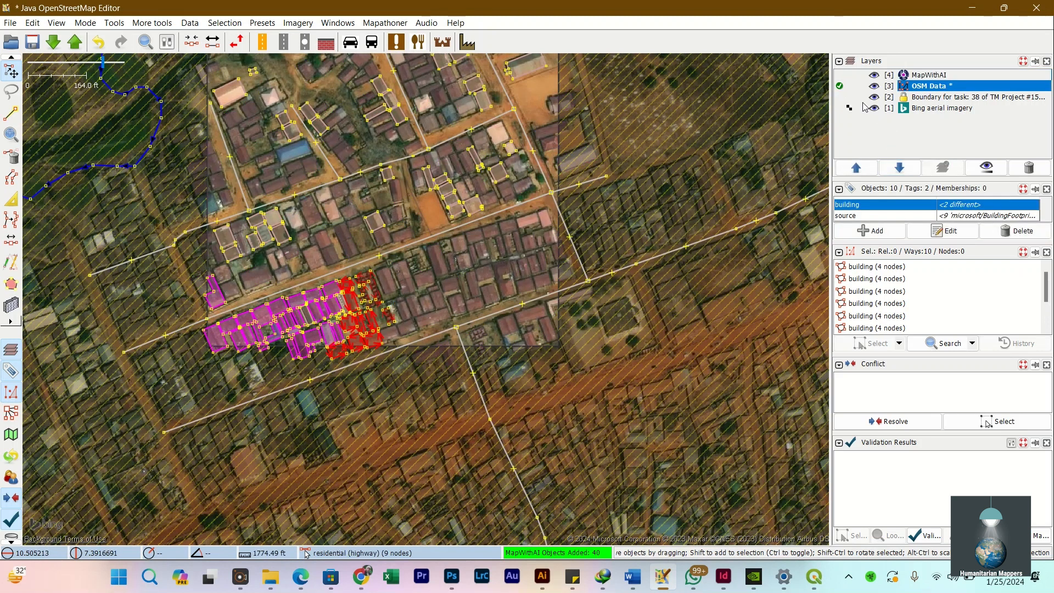
click(838, 74)
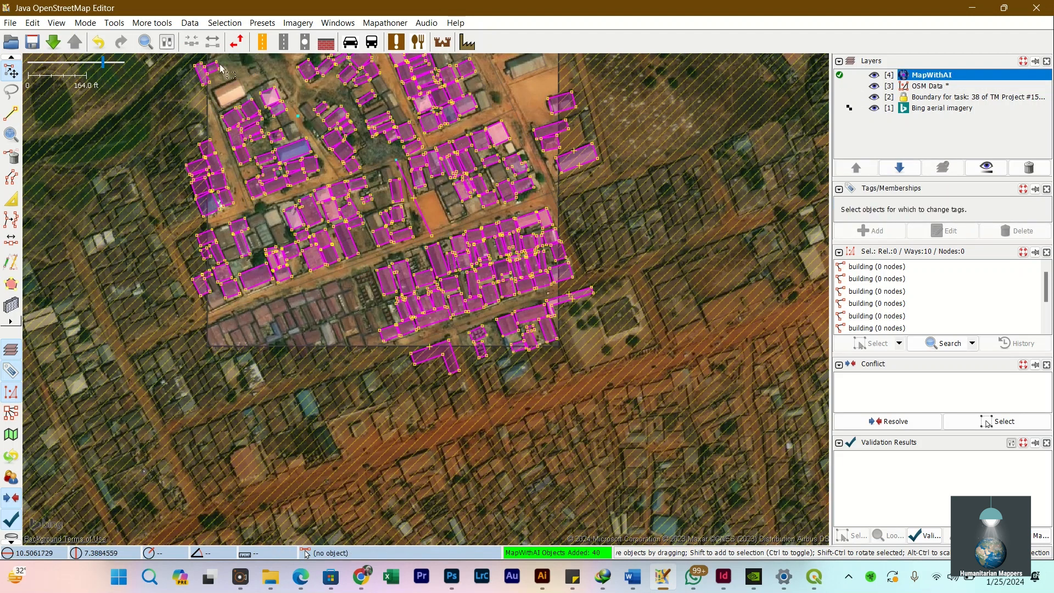
Step: Enable Automatically switch layers in the MapWithAI settings and save the preferences
click(192, 24)
mouse_move(247, 93)
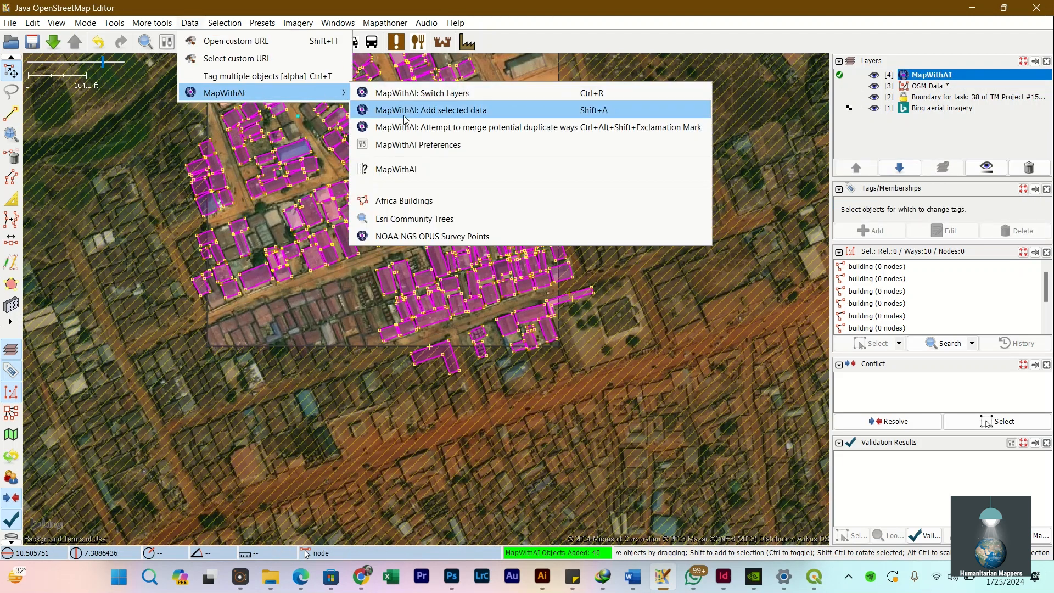
click(401, 145)
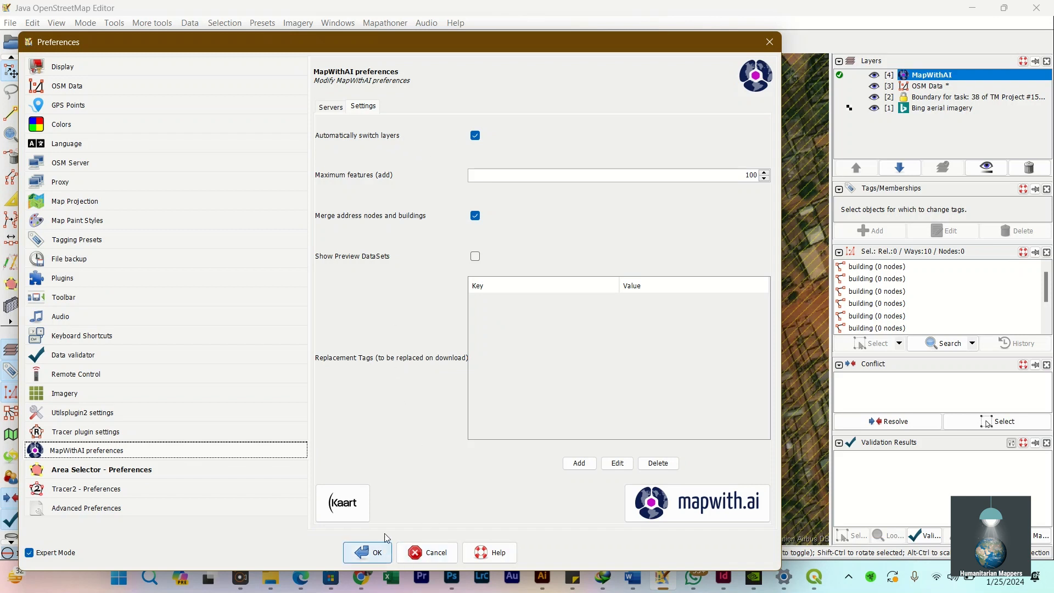
click(475, 135)
click(368, 552)
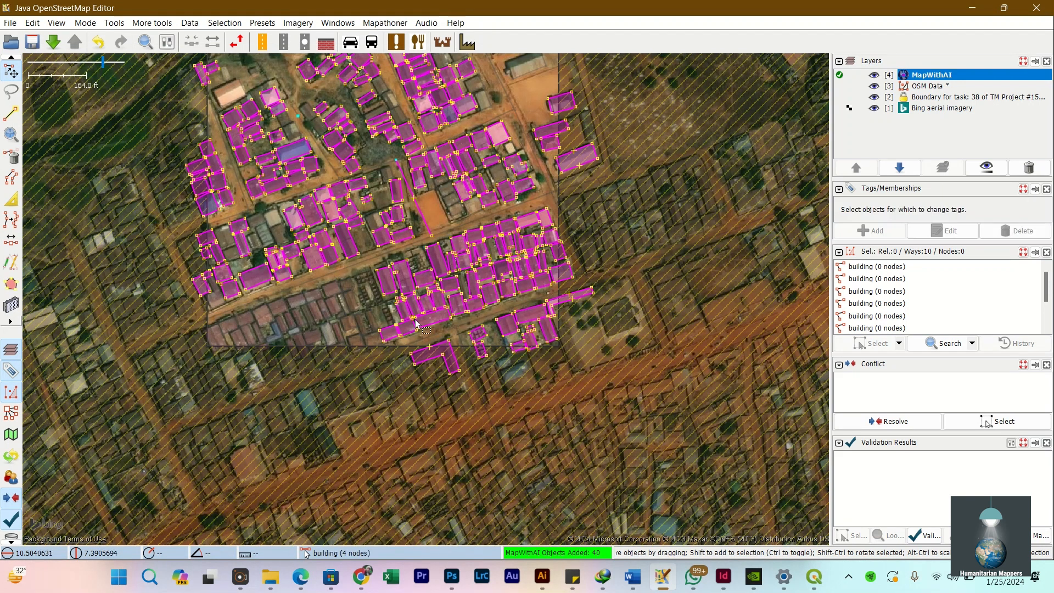
scroll(352, 279, up, 2)
drag(253, 341, 300, 353)
drag(262, 362, 80, 230)
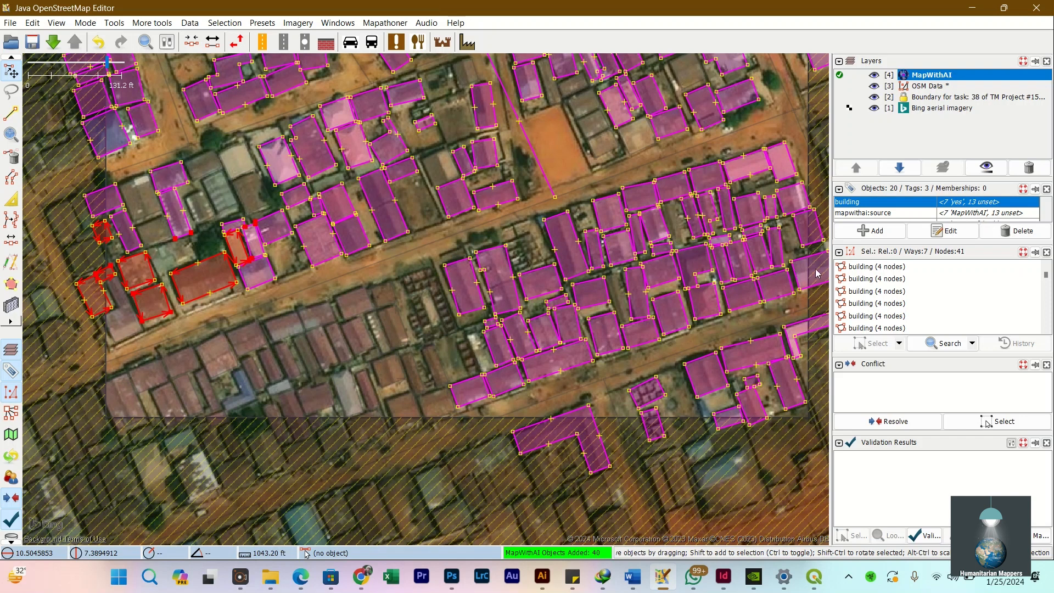
scroll(434, 309, up, 2)
click(378, 230)
scroll(378, 230, down, 4)
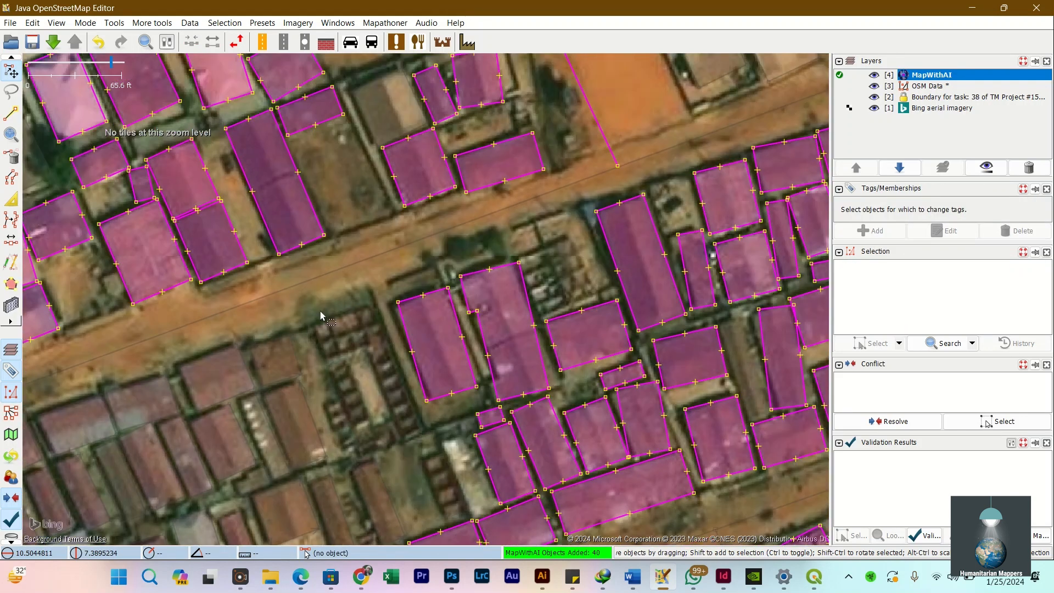
Step: Add the ten-building MapWithAI group east of the cleared block, including the L-shaped building just south of the task boundary, to OSM Data
scroll(338, 272, up, 2)
drag(301, 293, 193, 318)
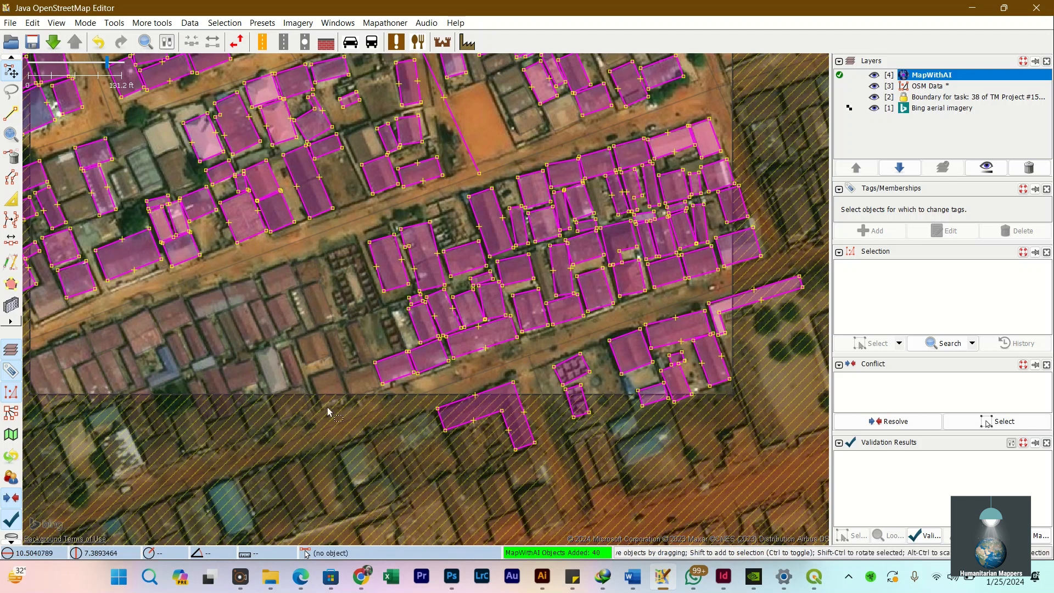
drag(540, 482, 276, 226)
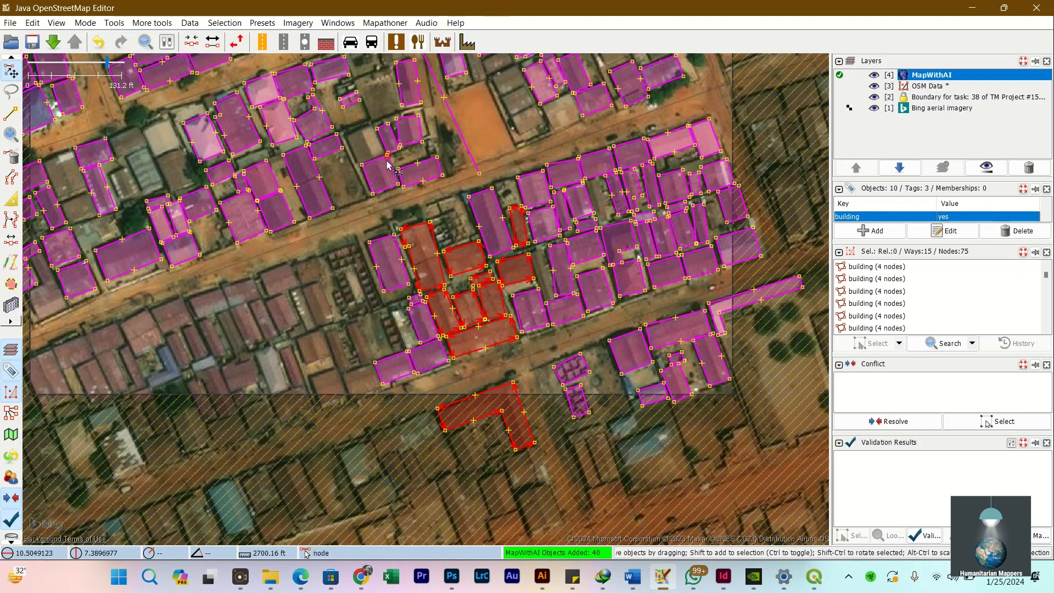
key(a)
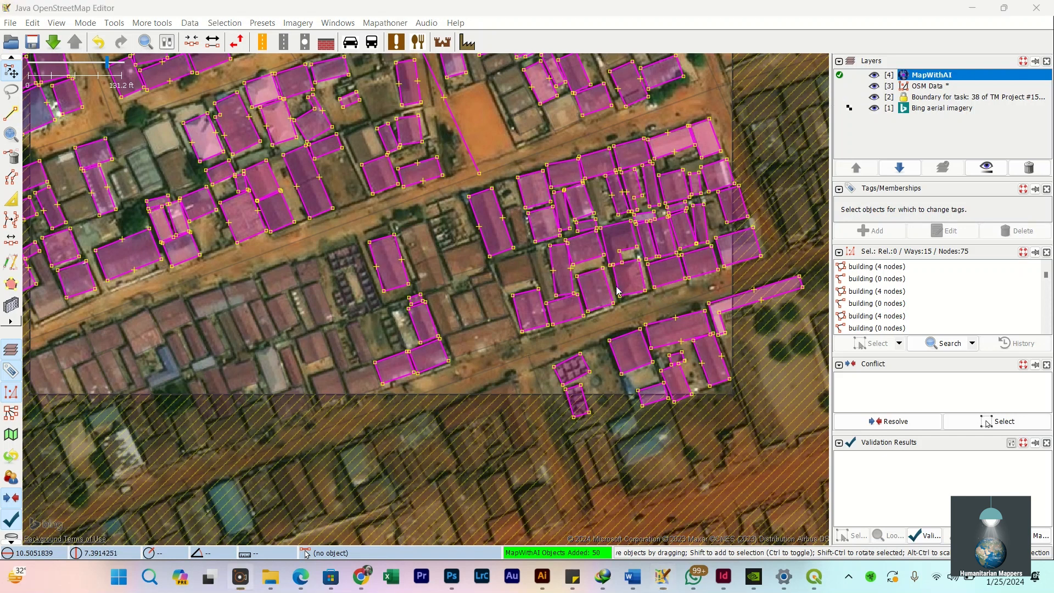
drag(780, 131, 835, 88)
drag(835, 68, 848, 116)
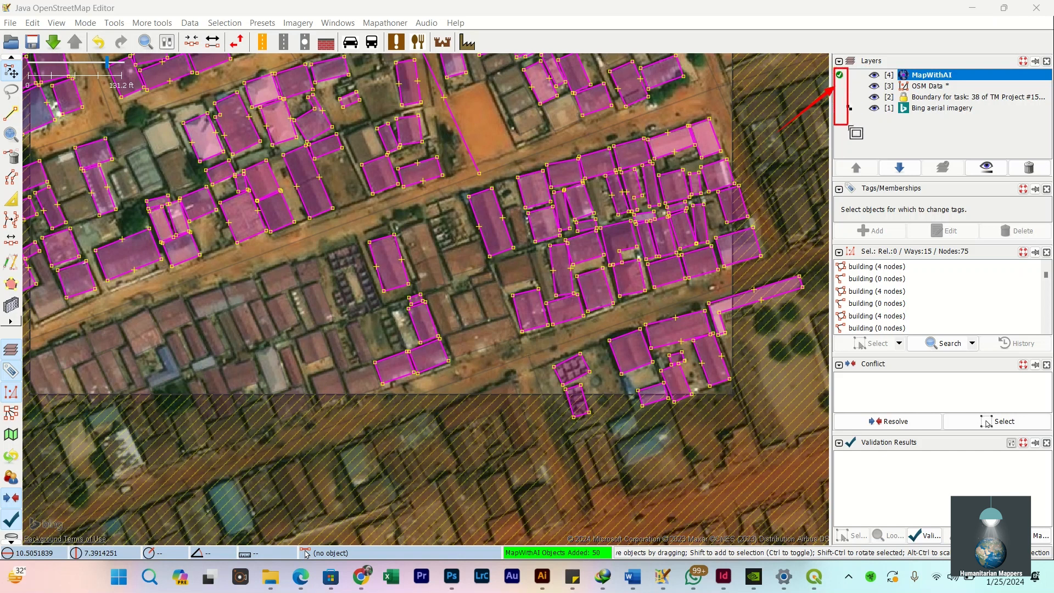
drag(865, 70, 882, 120)
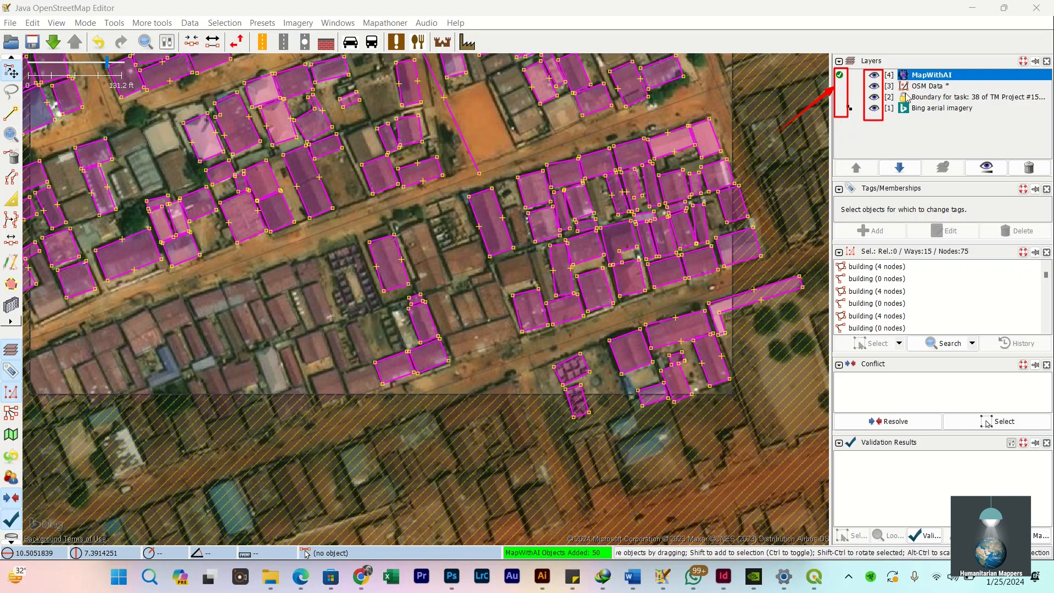
Step: Make OSM Data the active layer and inspect the newly added buildings along the southern task boundary
click(839, 86)
drag(433, 198, 418, 190)
scroll(434, 264, down, 4)
scroll(433, 263, up, 5)
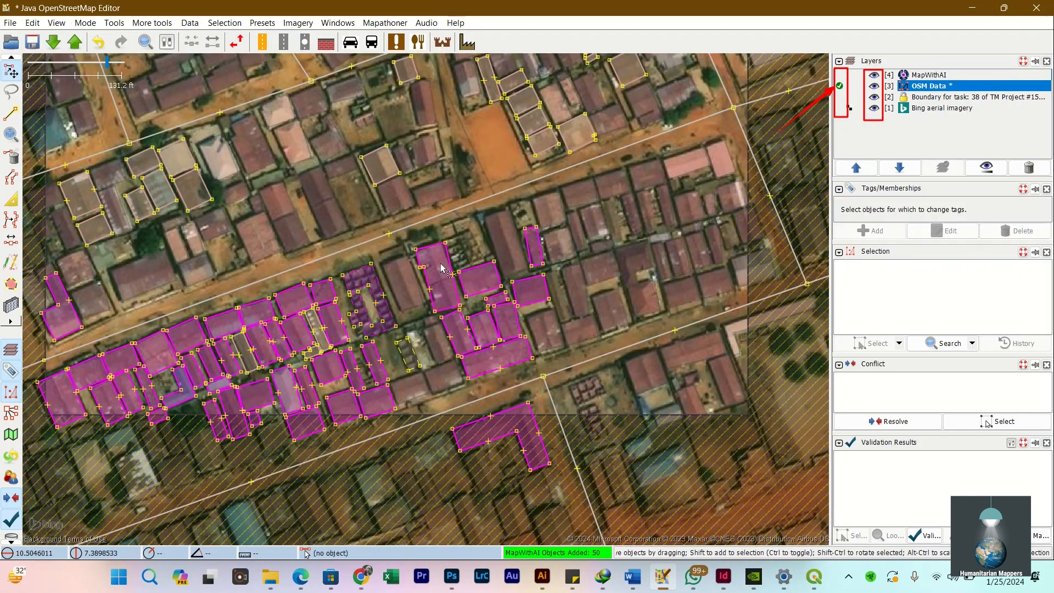
drag(429, 377, 407, 314)
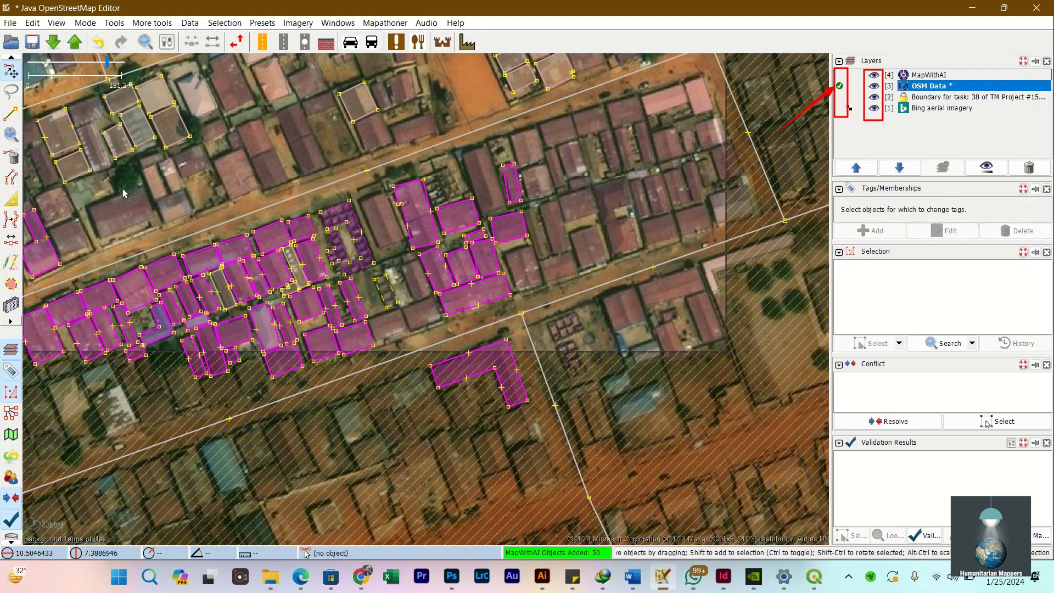
Step: Run the validator on the OSM Data layer and expand the warnings to show their categories
click(914, 537)
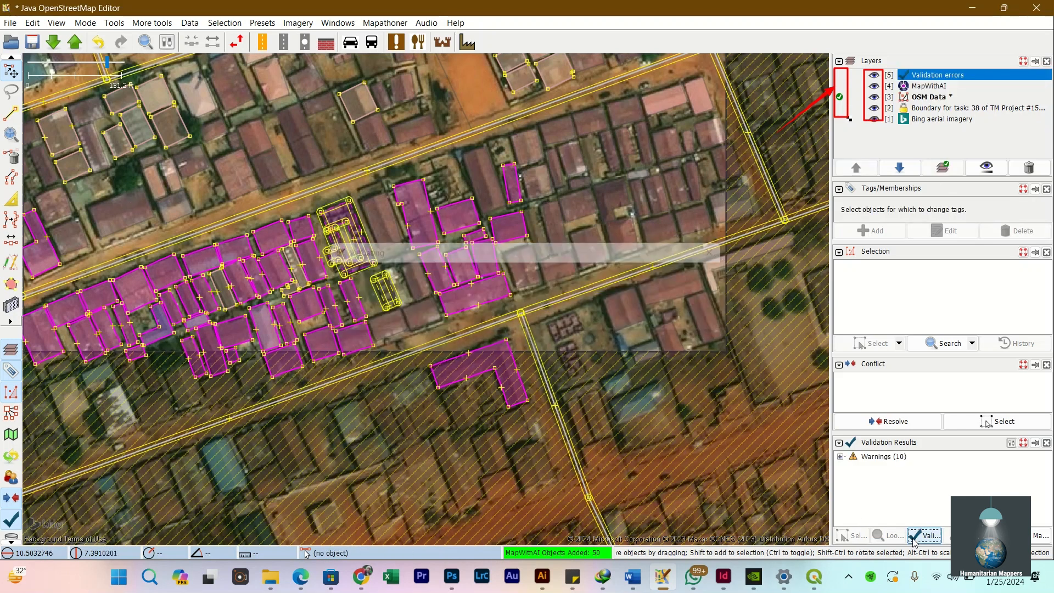
click(862, 456)
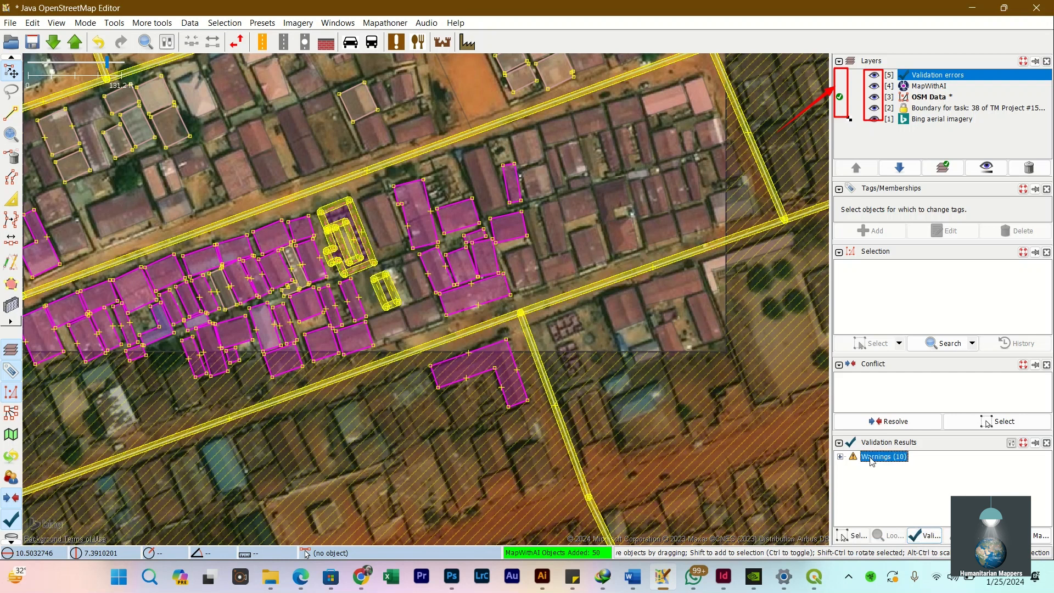
click(840, 456)
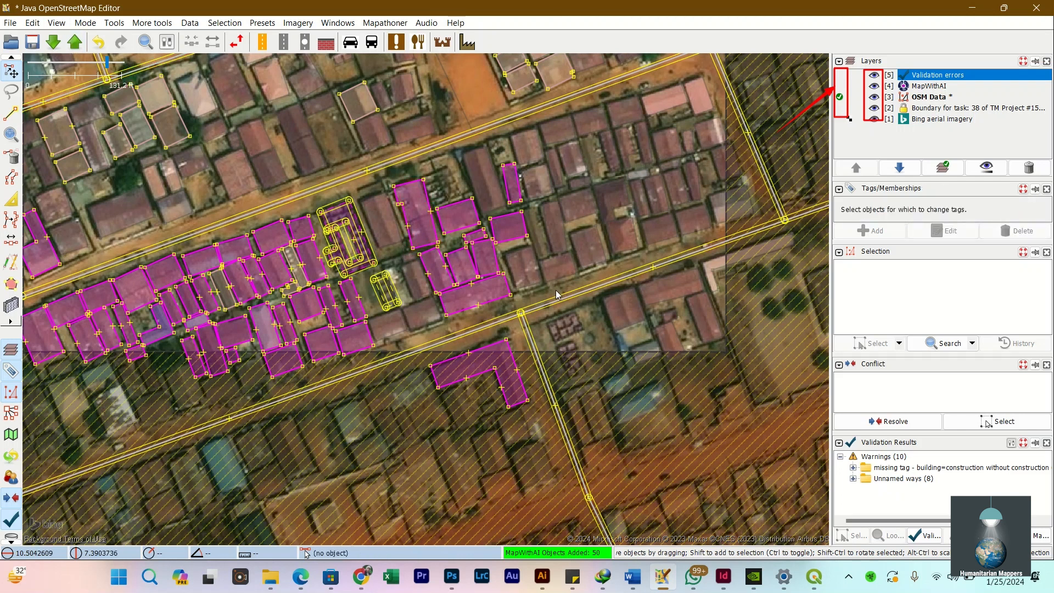
Step: Start uploading the OSM Data changes, continue past the validation warnings, and open the changeset comment for editing
drag(272, 290, 77, 48)
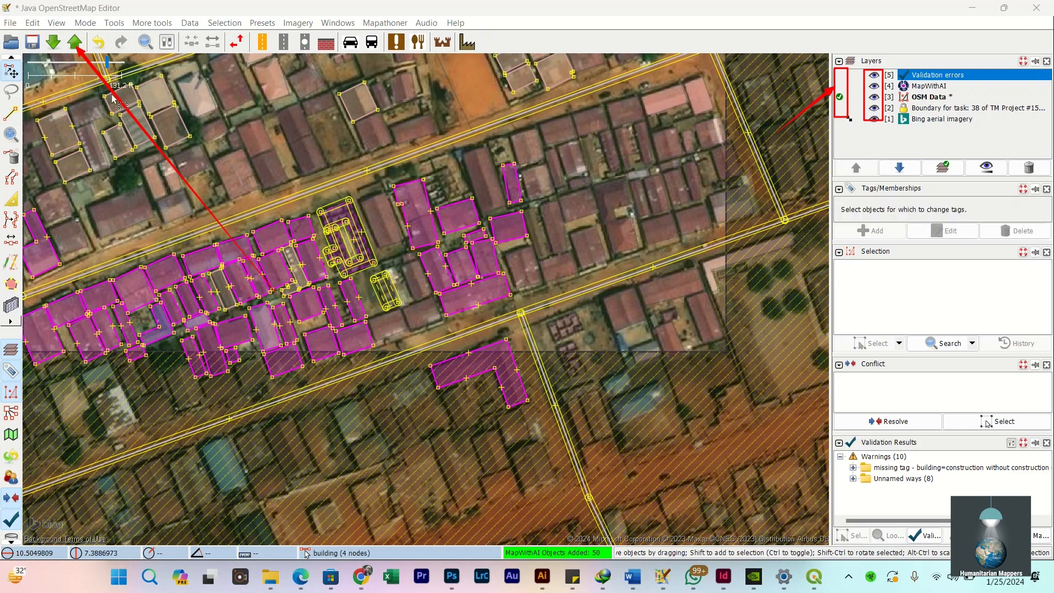
click(75, 43)
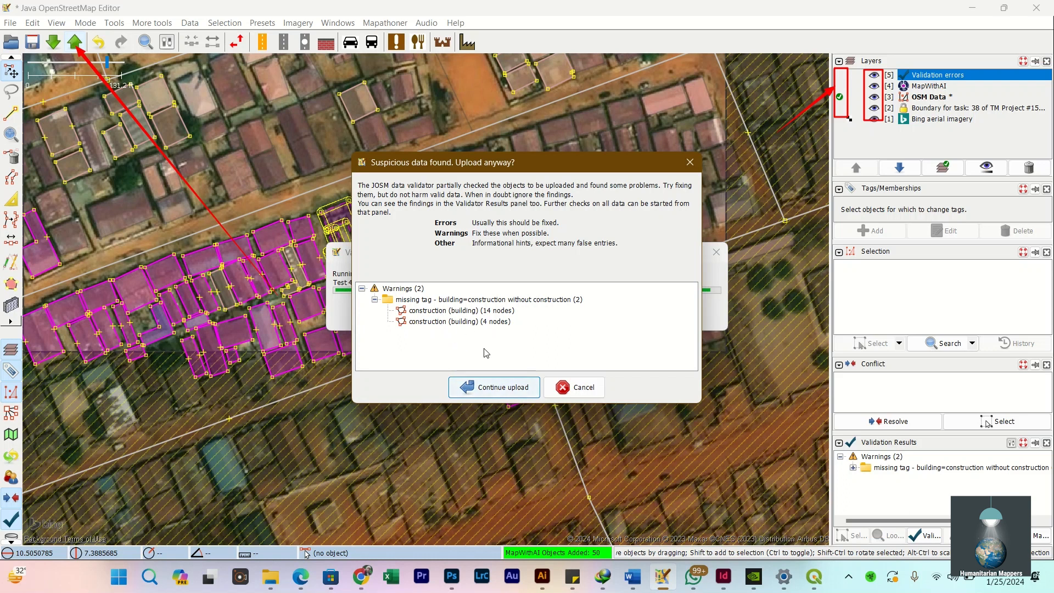
click(483, 386)
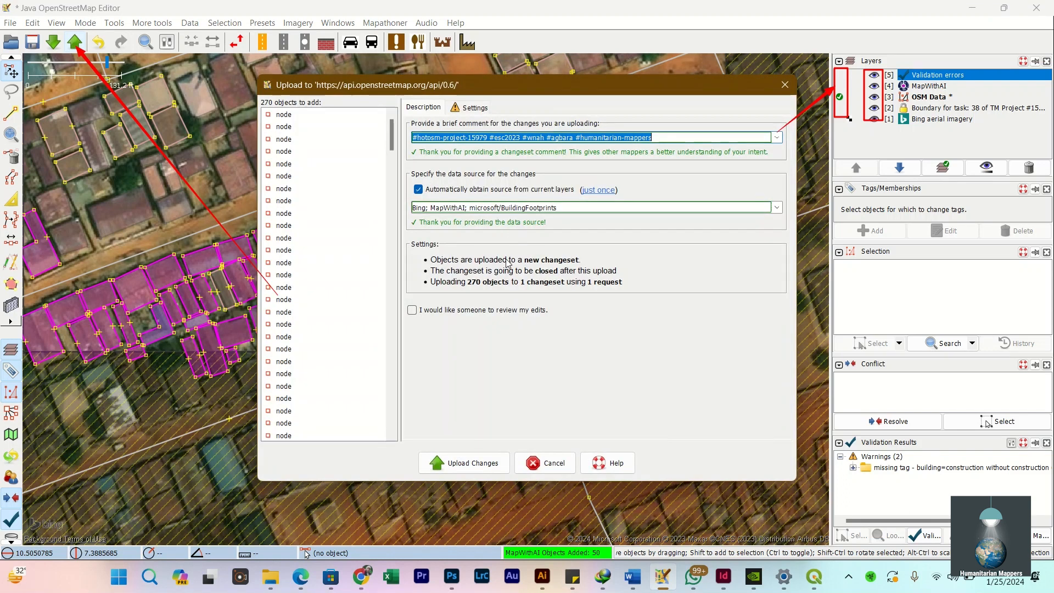
click(663, 137)
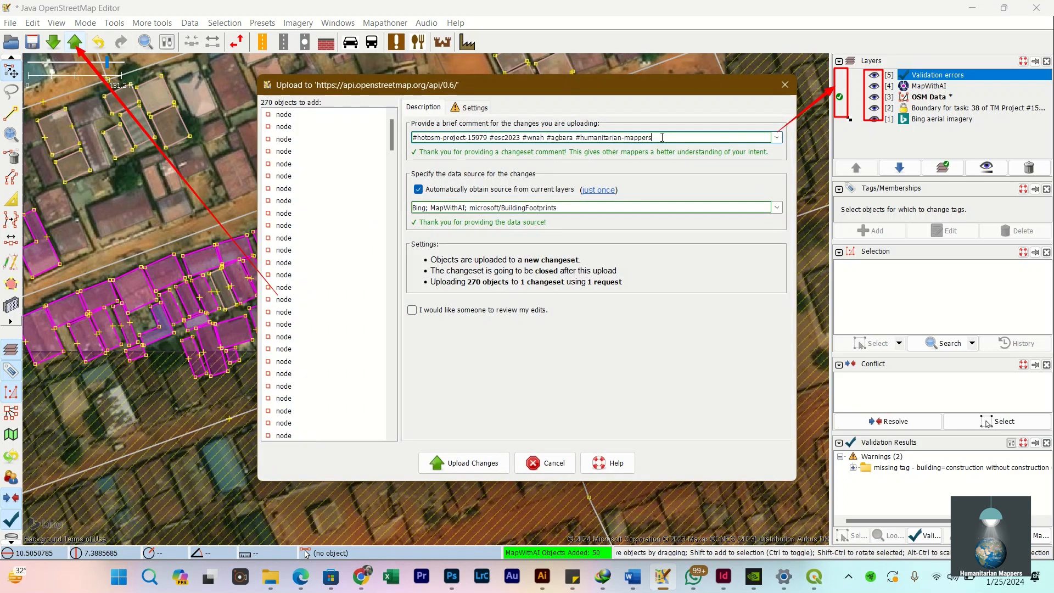